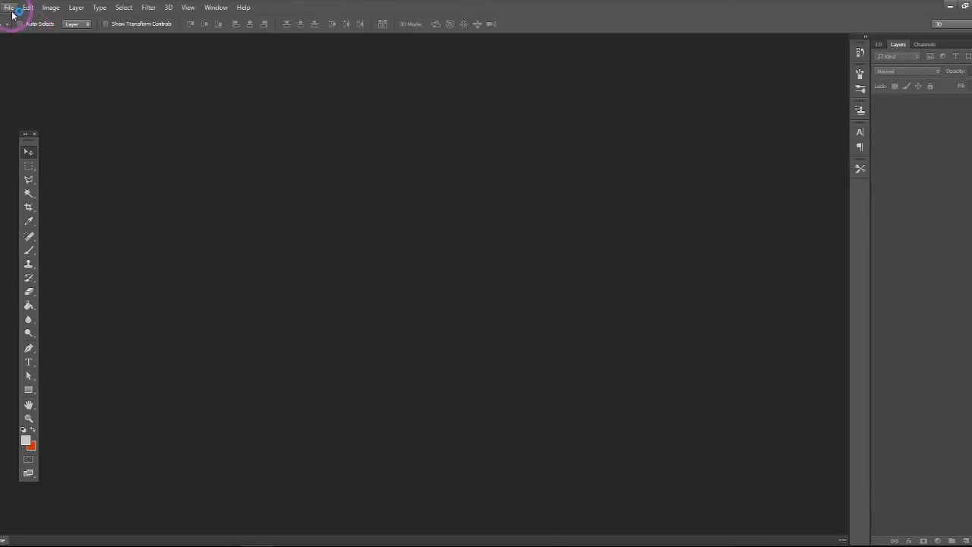
Start a new document with a width of 851 pixels and a height of 315 pixels.
left_click(9, 9)
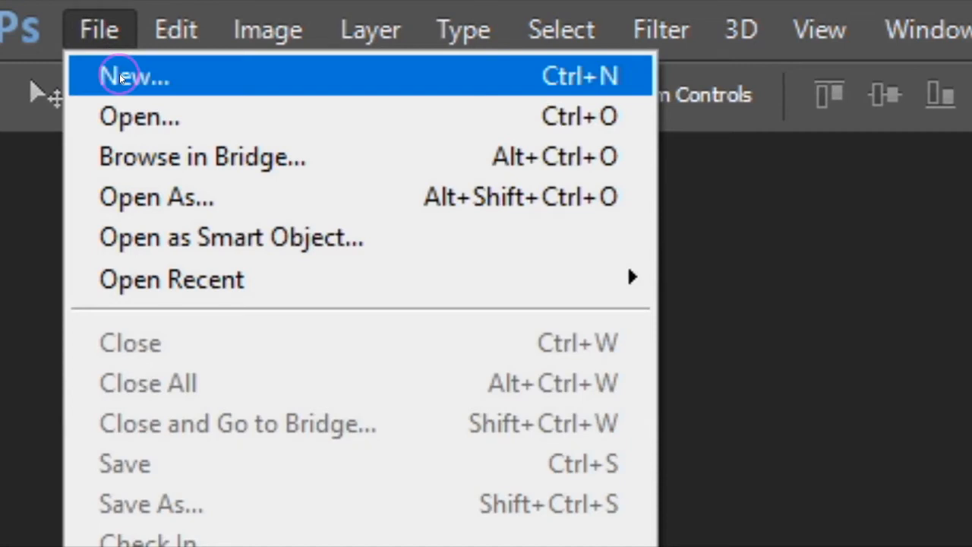
left_click(119, 74)
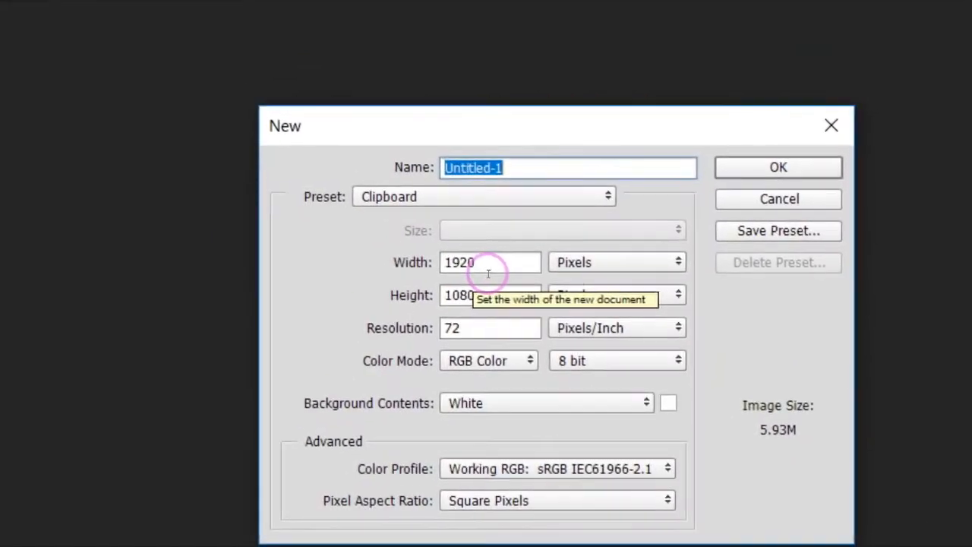
double_click(426, 226)
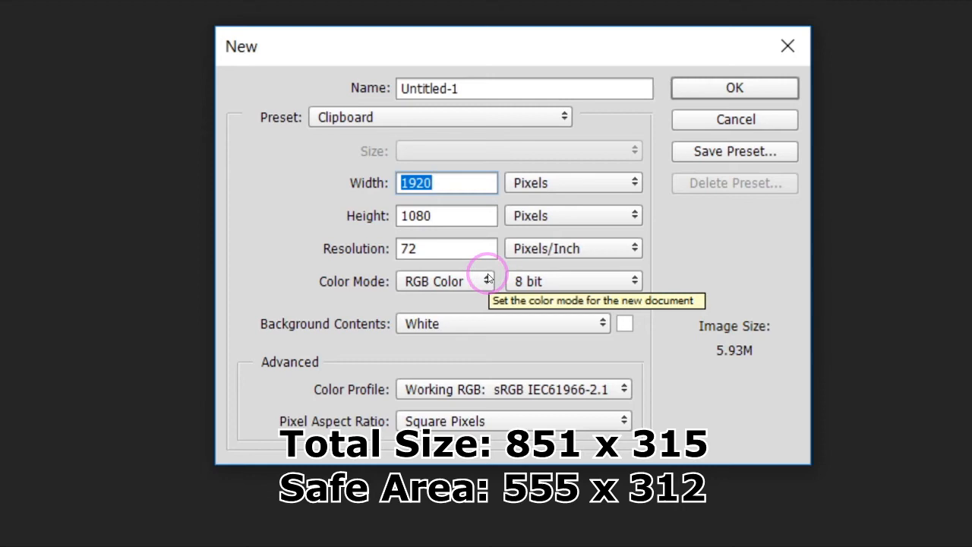
type("851")
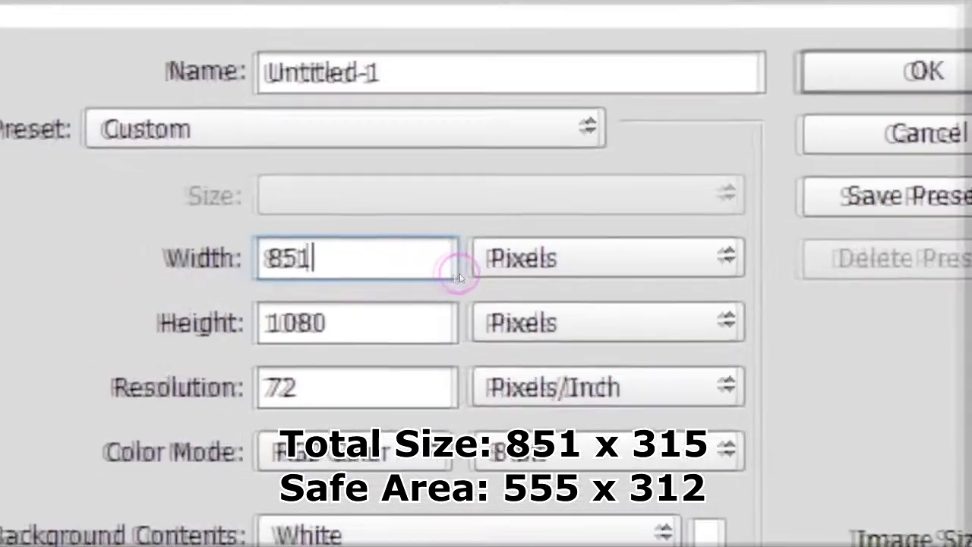
left_click(534, 185)
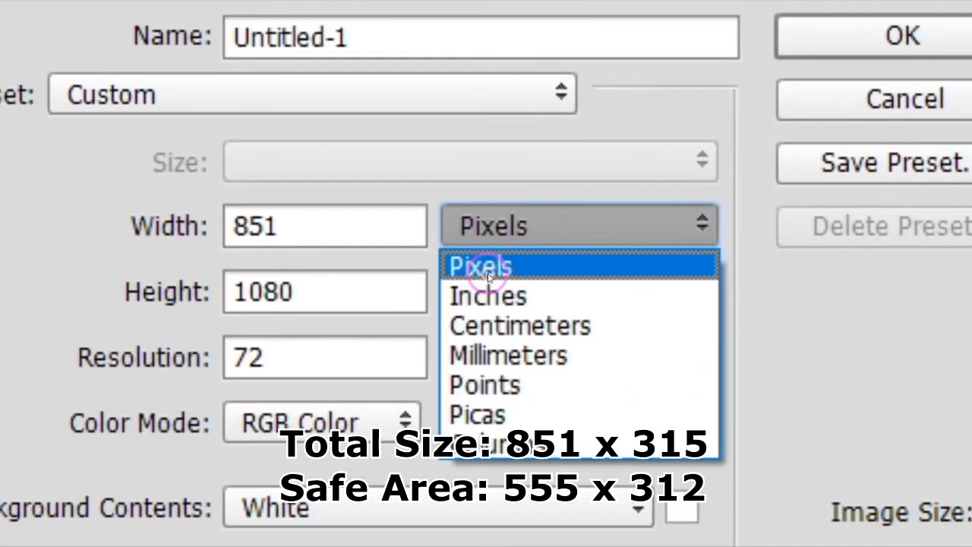
left_click(488, 263)
double_click(353, 286)
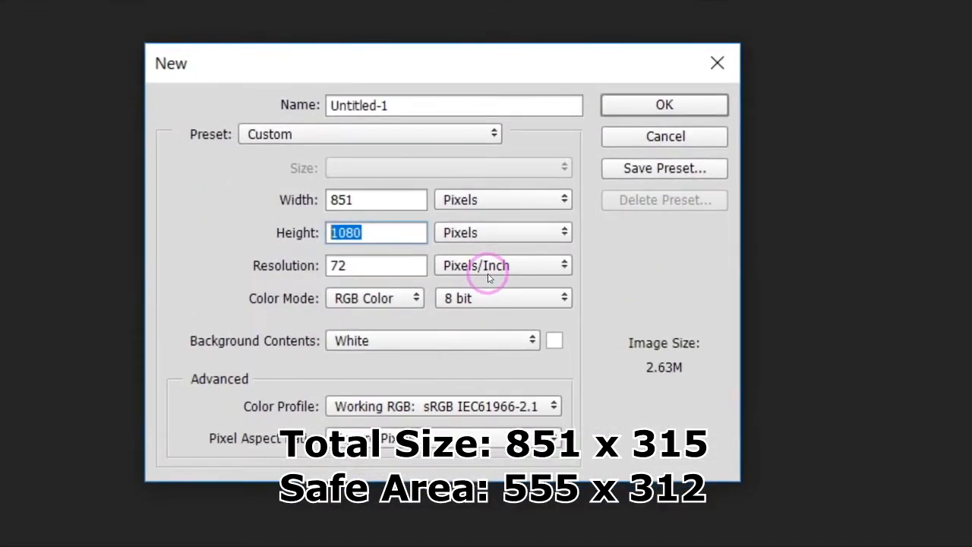
type("315")
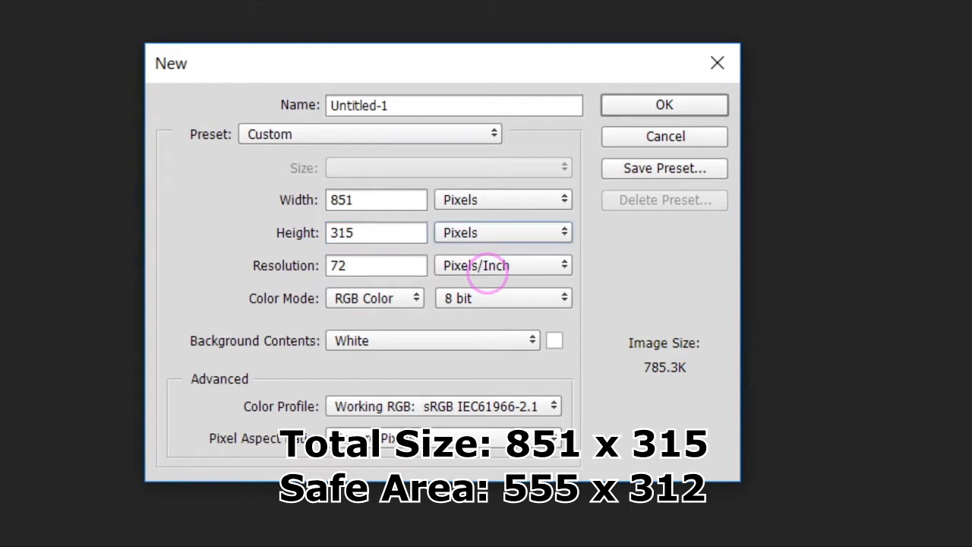
key("Tab")
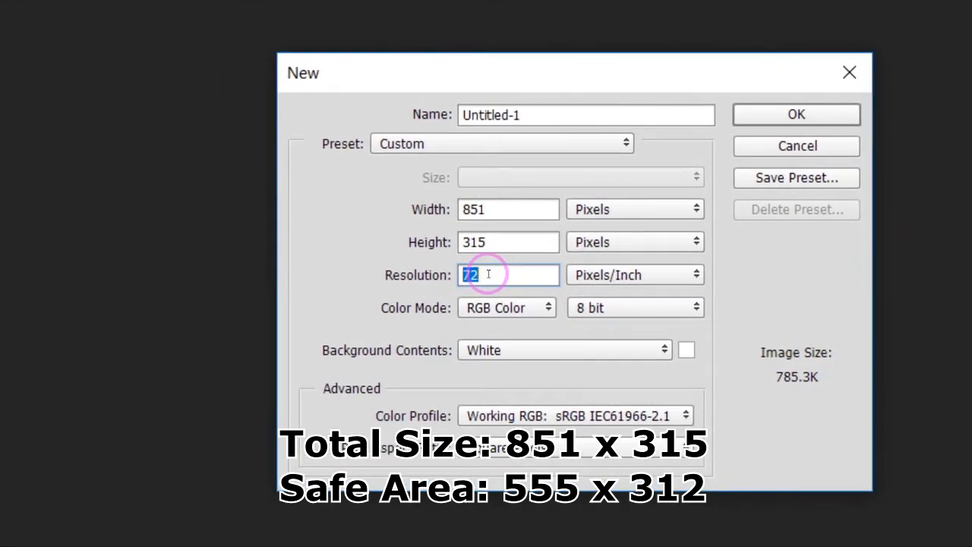
Create the document with a resolution of 72 pixels/inch, RGB Color mode and White background contents.
left_click(488, 273)
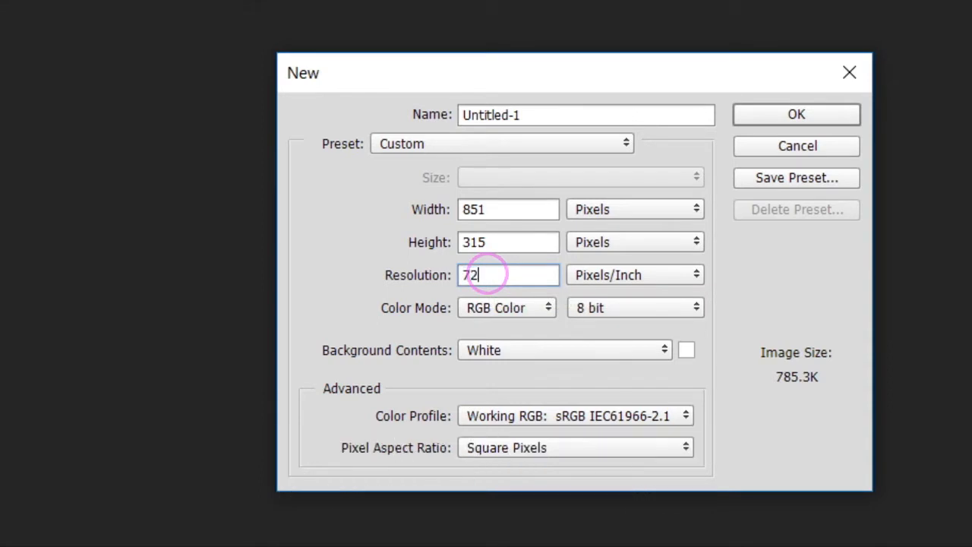
left_click(581, 275)
left_click(488, 273)
left_click(431, 300)
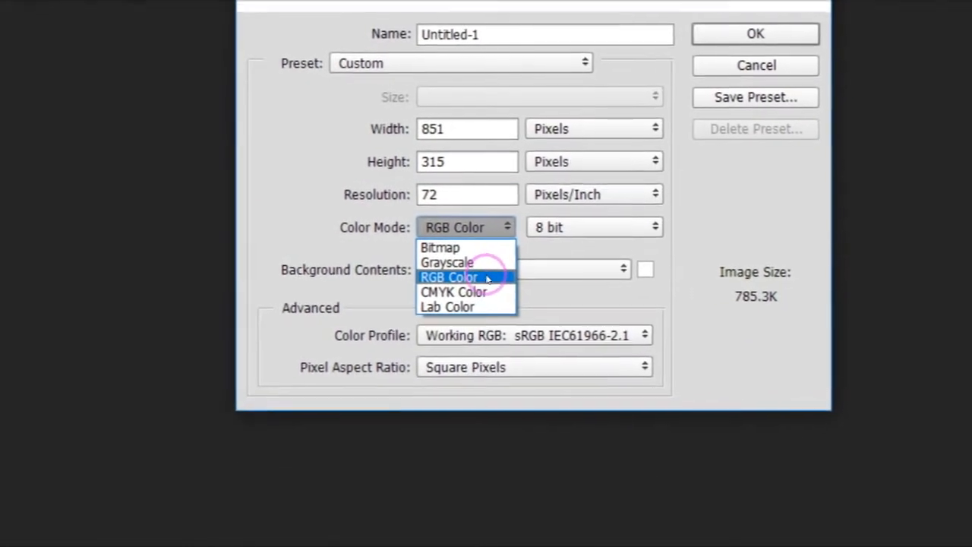
left_click(488, 280)
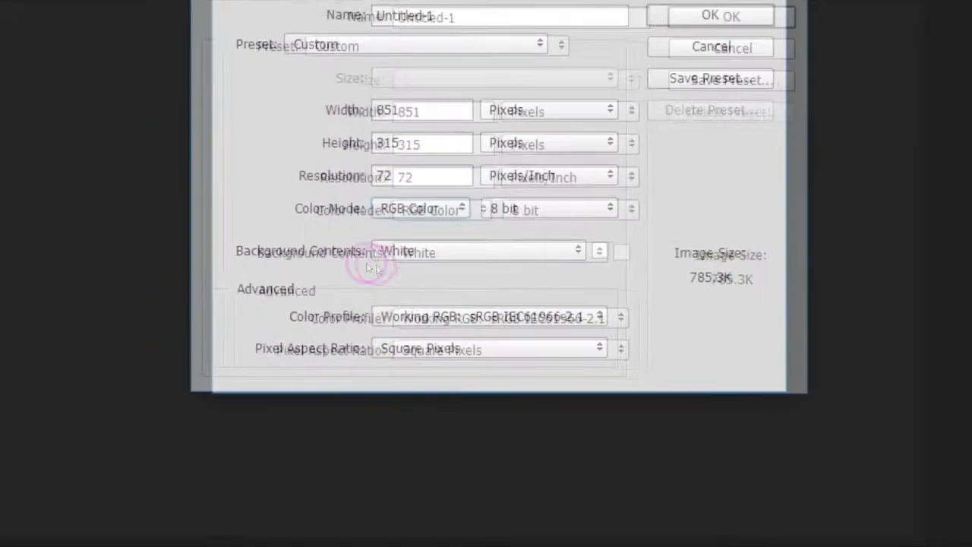
left_click(563, 267)
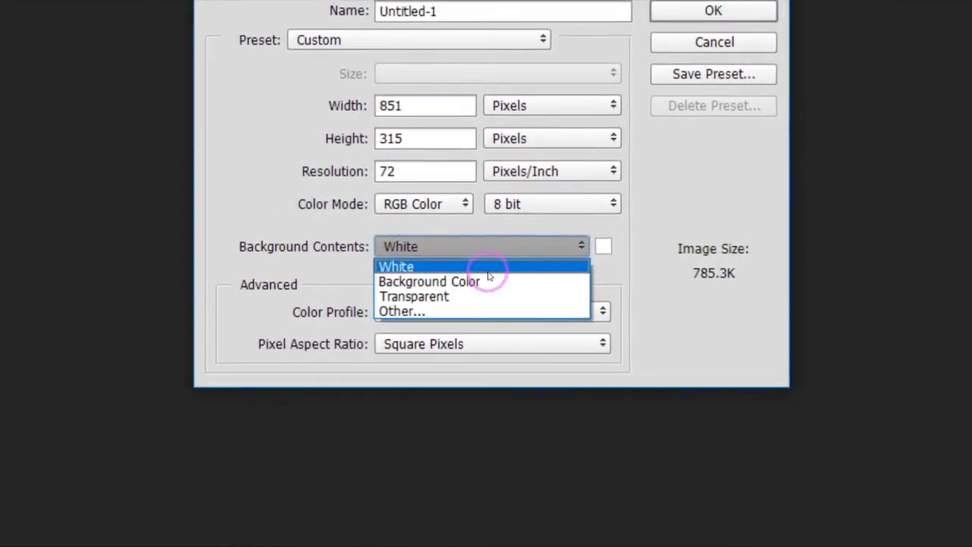
left_click(487, 271)
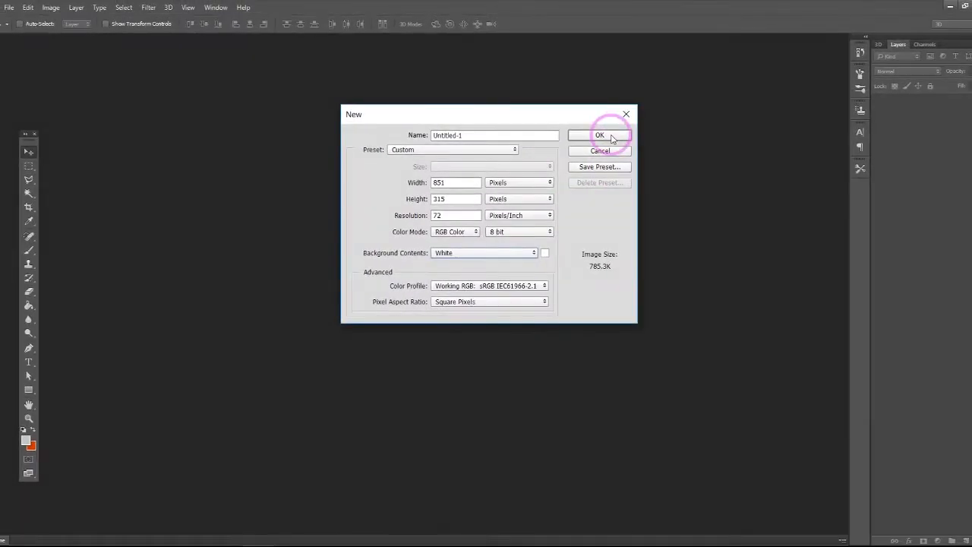
left_click(600, 135)
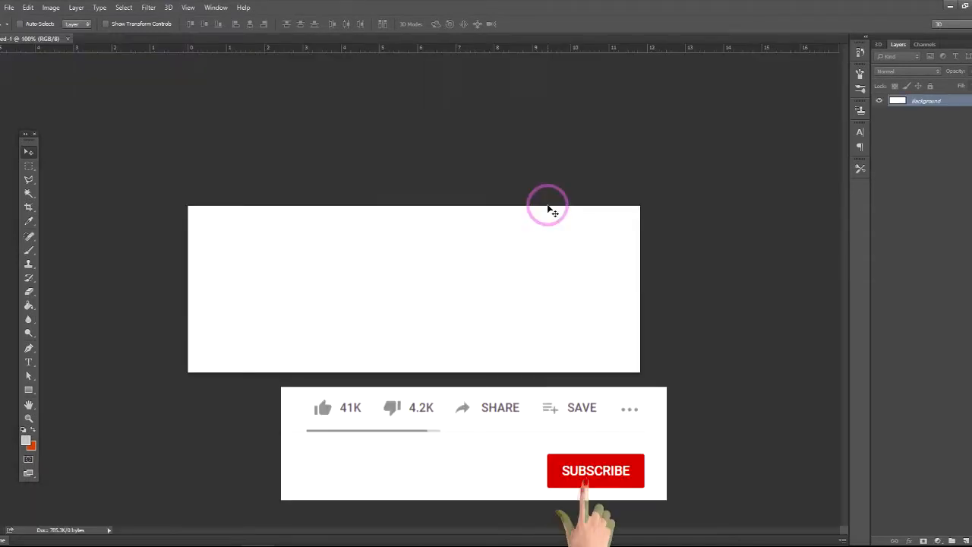
scroll(449, 275, "up", 2)
scroll(450, 277, "up", 1)
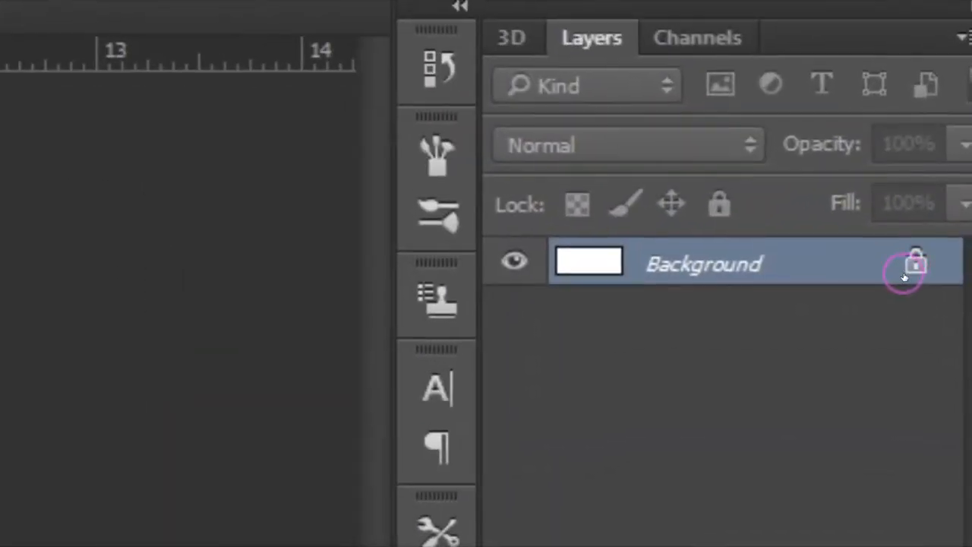
left_click(915, 271)
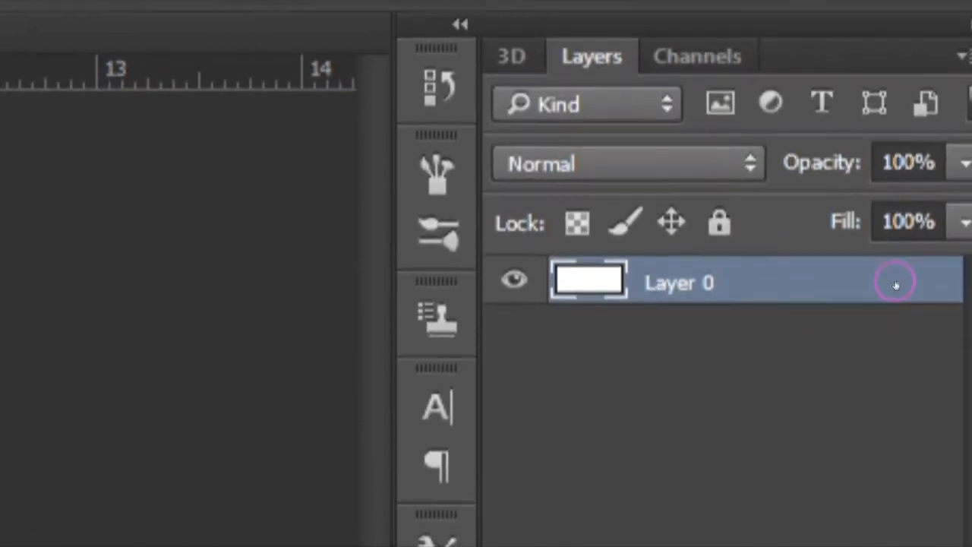
key("ctrl+z")
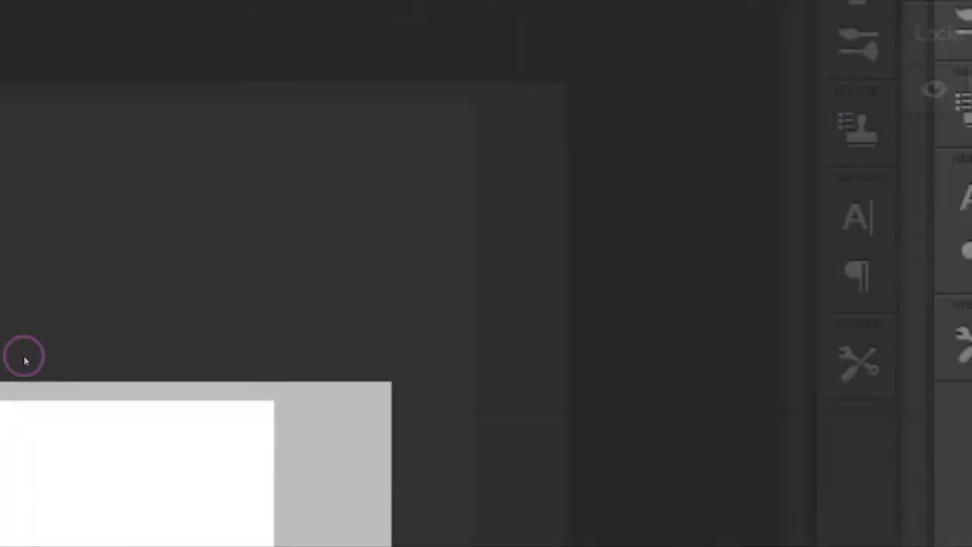
double_click(829, 277)
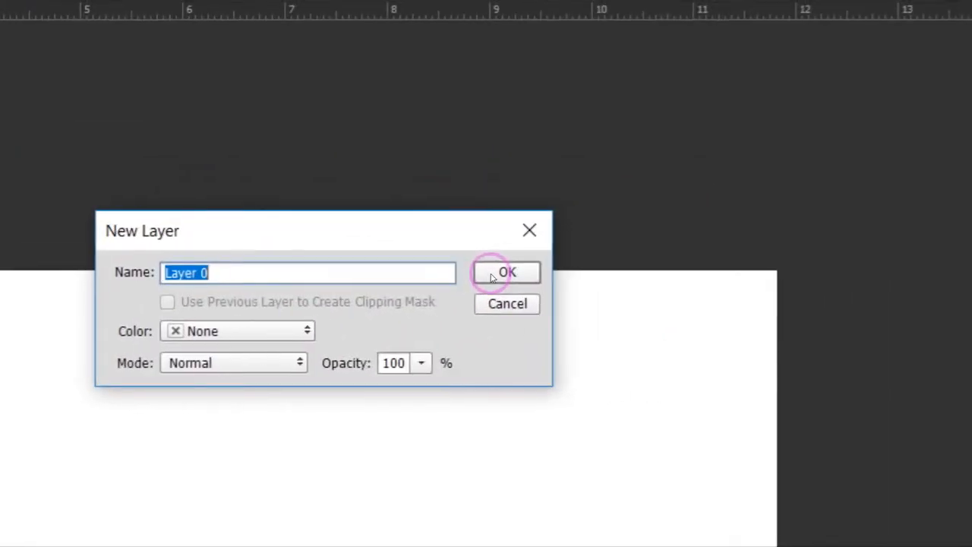
left_click(488, 277)
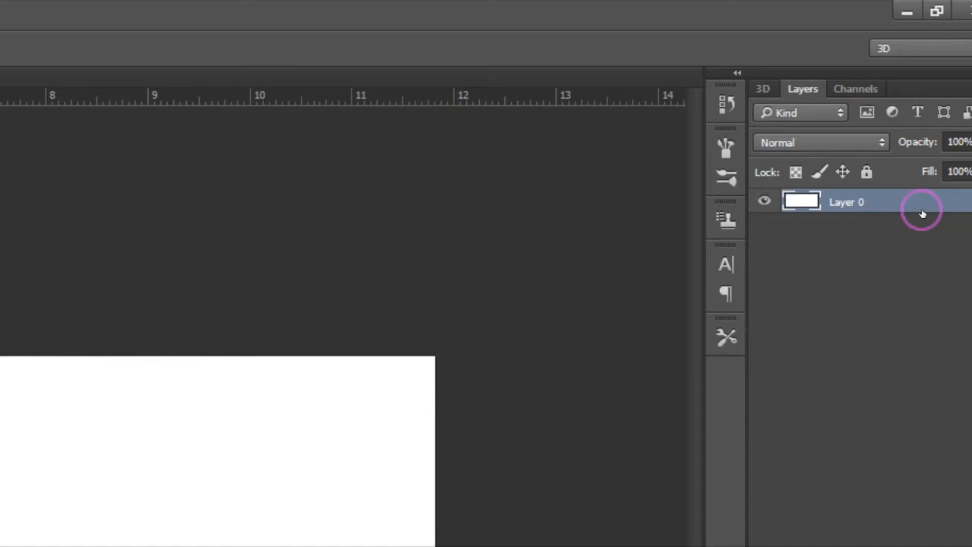
key("ctrl+z")
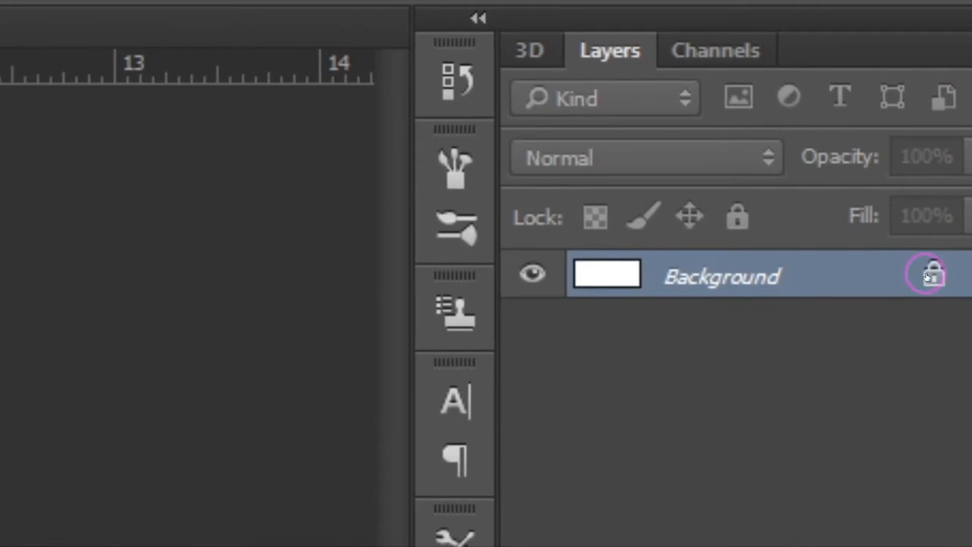
Unlock the background layer and place a vertical and a horizontal guide through its center, using Free Transform to find the midpoint.
left_click(933, 275)
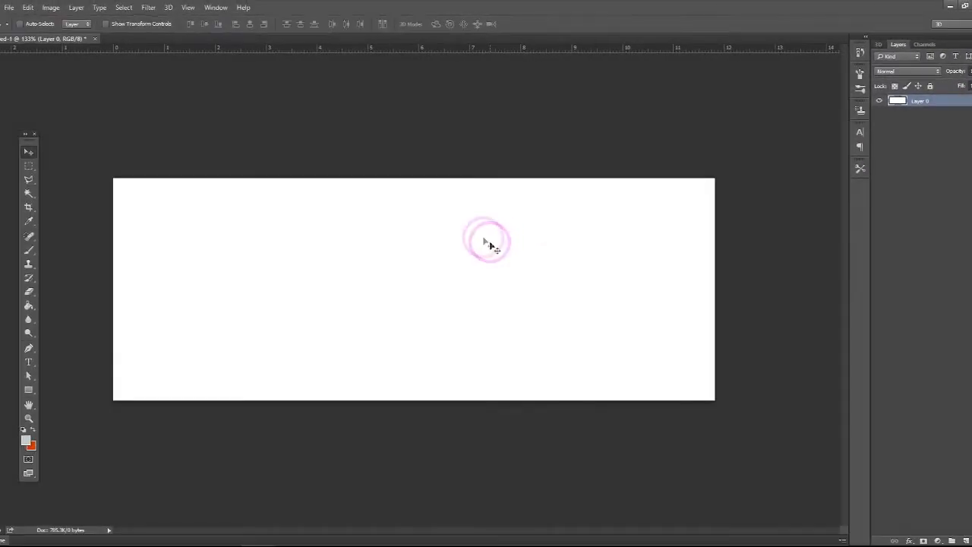
left_click(28, 7)
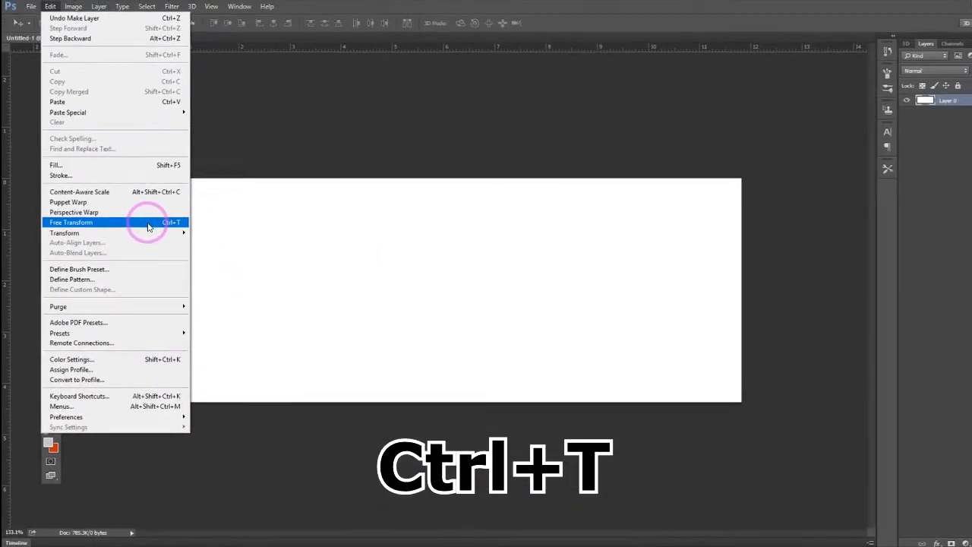
left_click(511, 275)
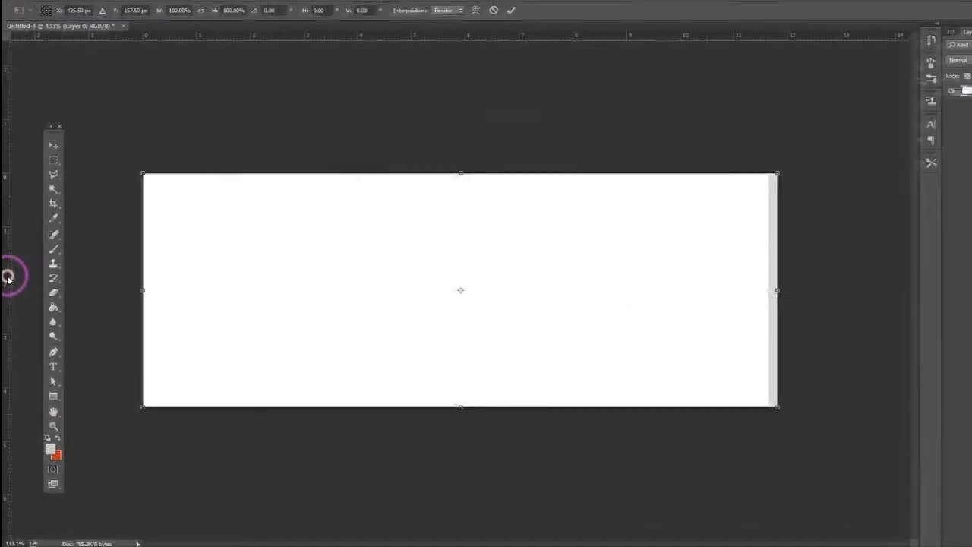
left_click_drag(22, 275, 971, 319)
left_click_drag(306, 287, 436, 291)
left_click_drag(424, 50, 424, 290)
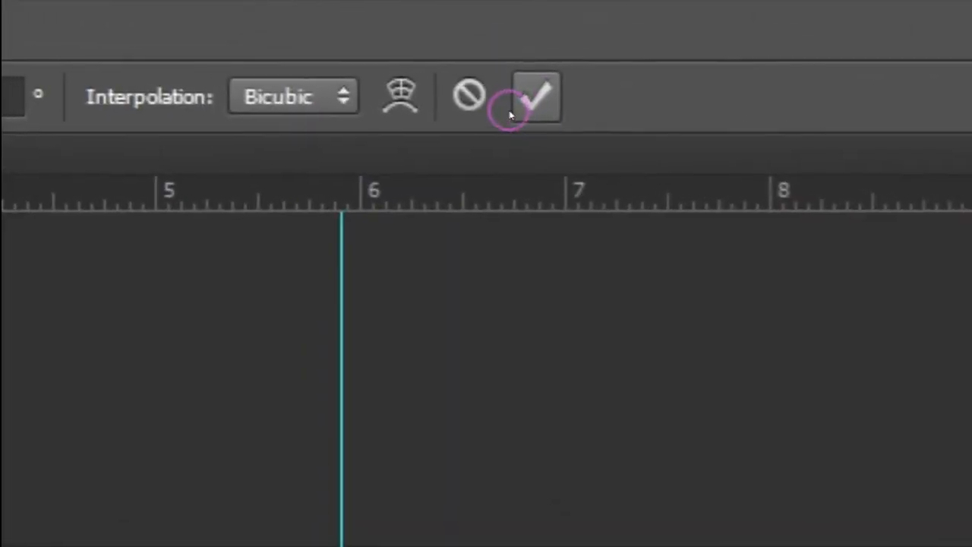
key("Return")
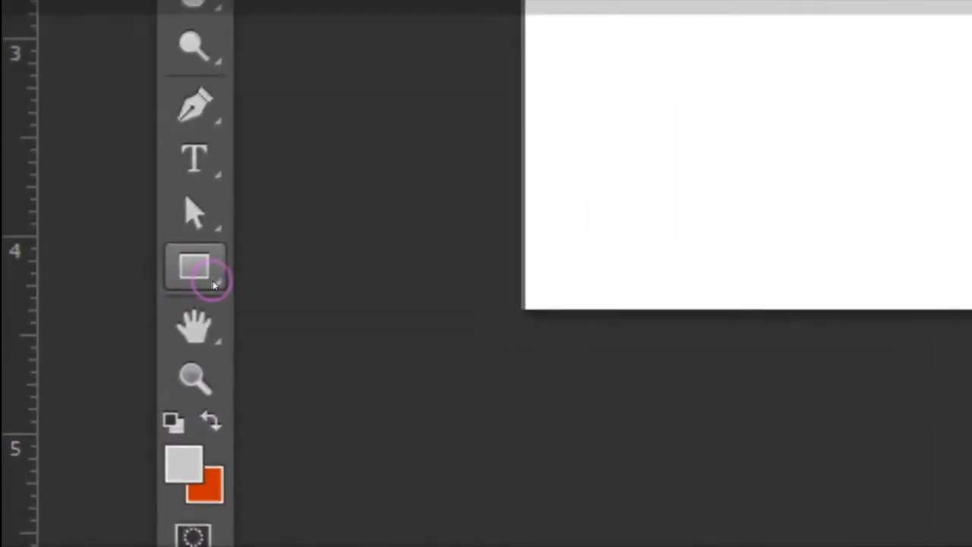
Draw a rectangle shape about 450 px wide and 315 px high over the middle of the canvas.
left_click(51, 391)
left_click_drag(207, 272, 411, 277)
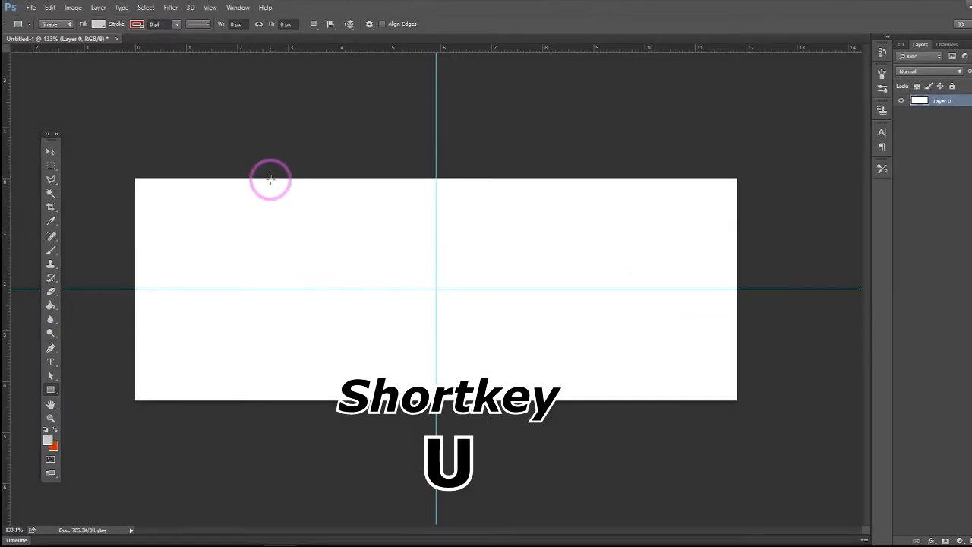
left_click_drag(270, 179, 587, 400)
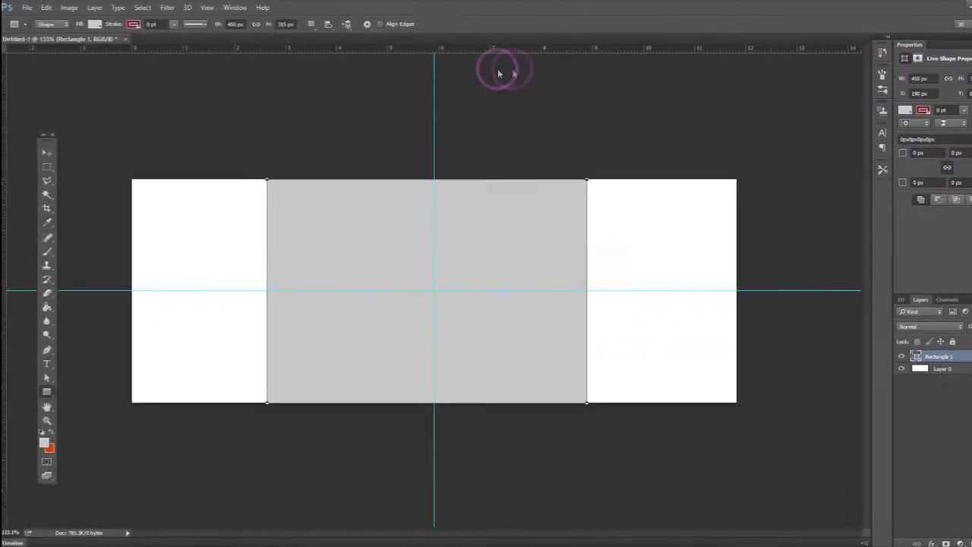
left_click(240, 9)
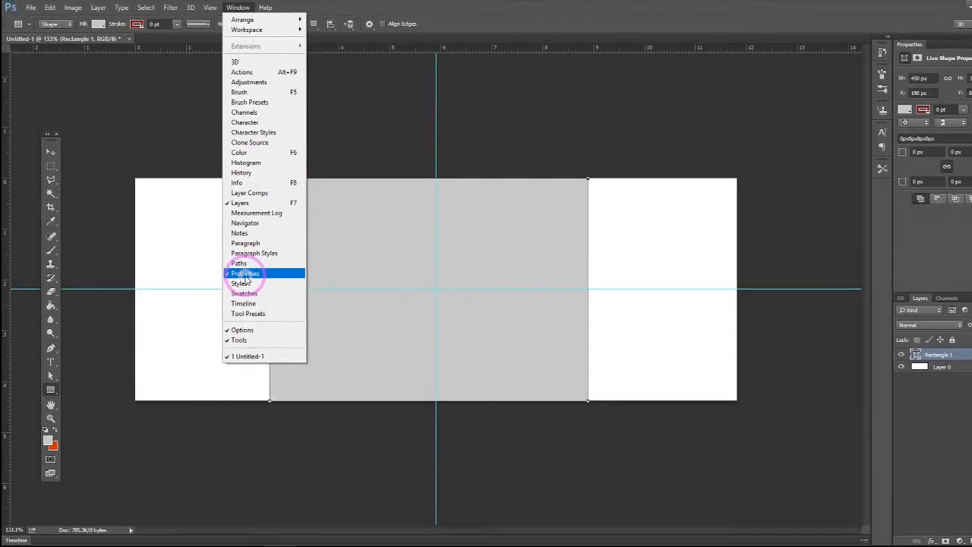
left_click(498, 270)
left_click(237, 8)
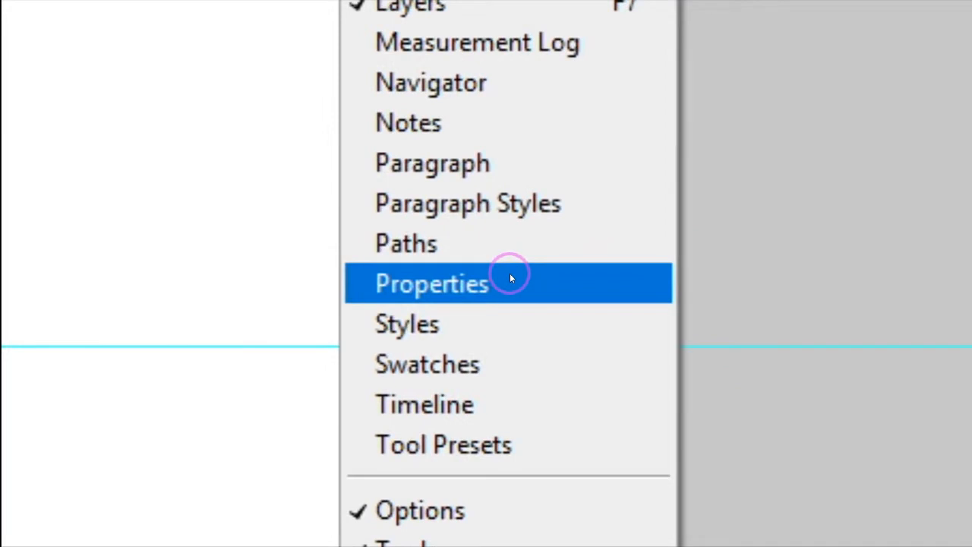
left_click(510, 278)
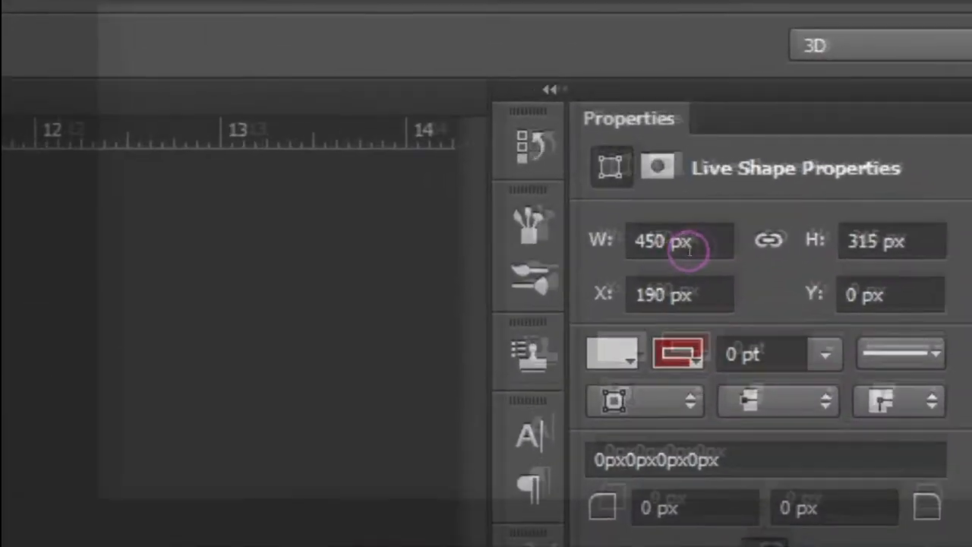
Set the rectangle's width to 555 px and its height to 312 px.
left_click(941, 76)
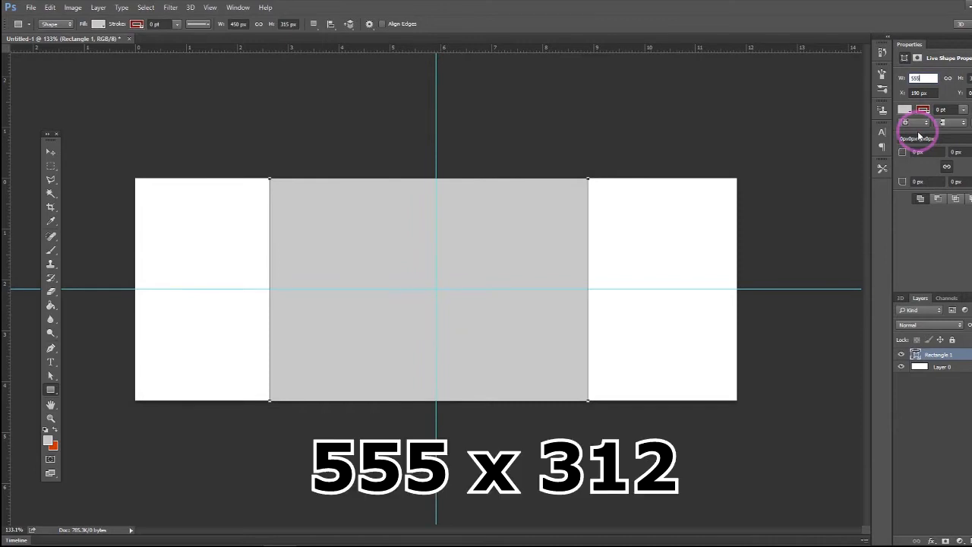
key("Tab")
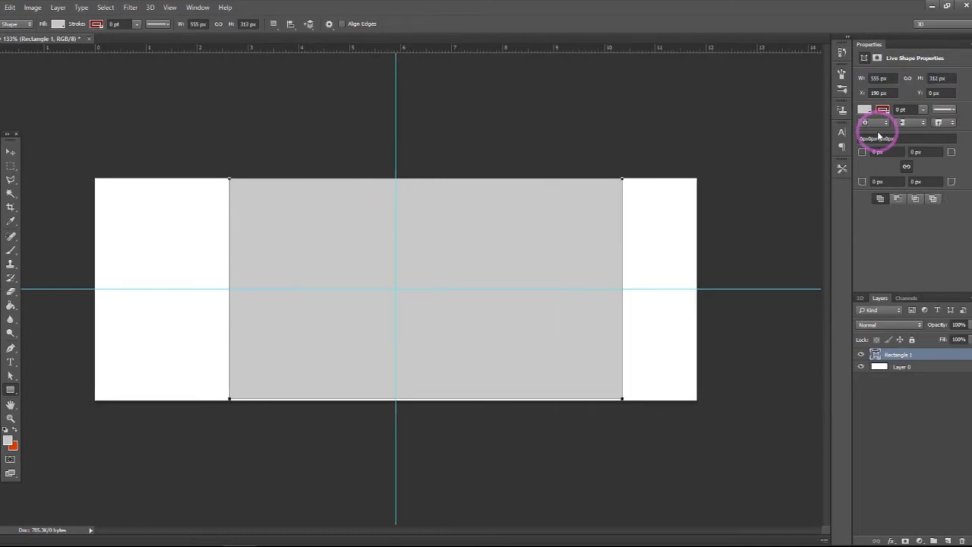
Center the gray rectangle on the guide intersection with Free Transform, nudging it down 1 px, and add vertical guides at its left and right edges.
left_click(10, 153)
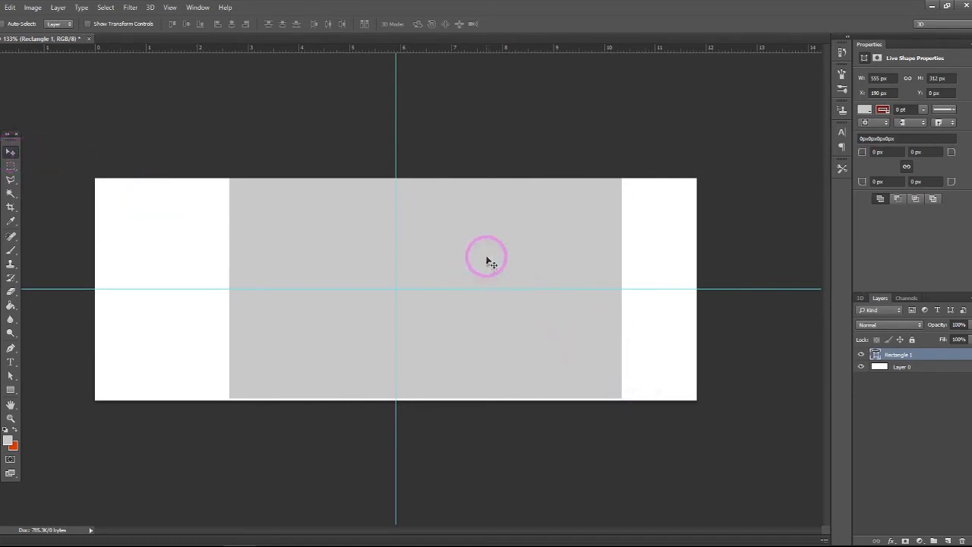
left_click(10, 7)
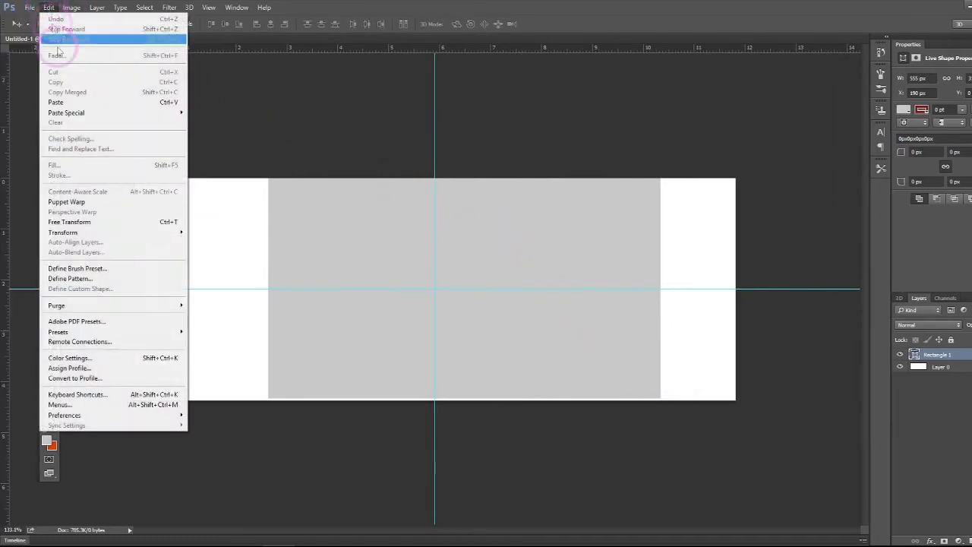
left_click(68, 222)
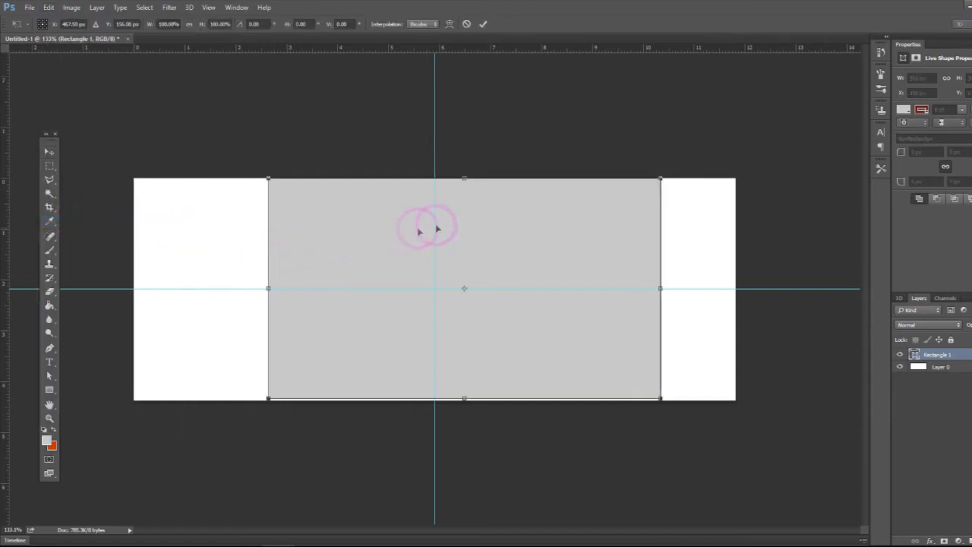
left_click_drag(509, 233, 481, 231)
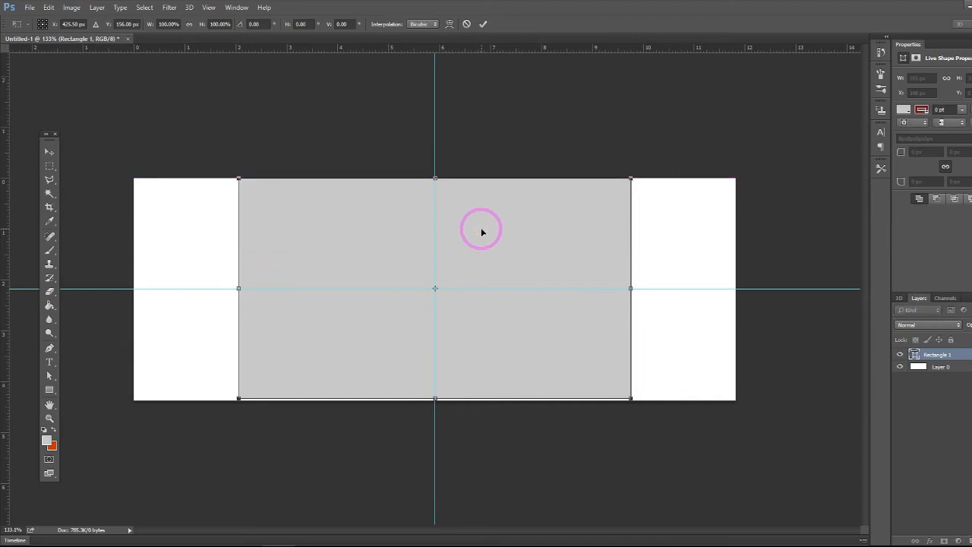
key("Down")
key("Down")
key("Up")
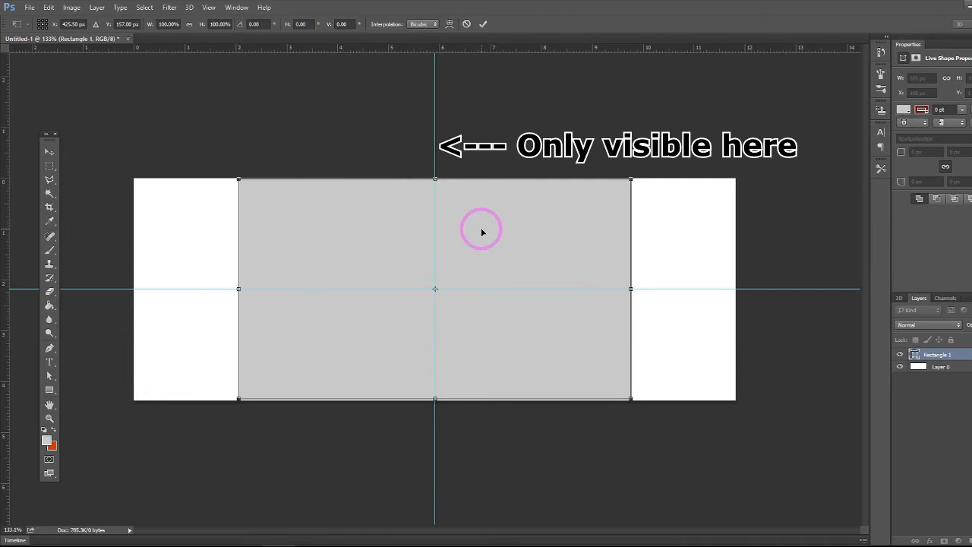
key("Return")
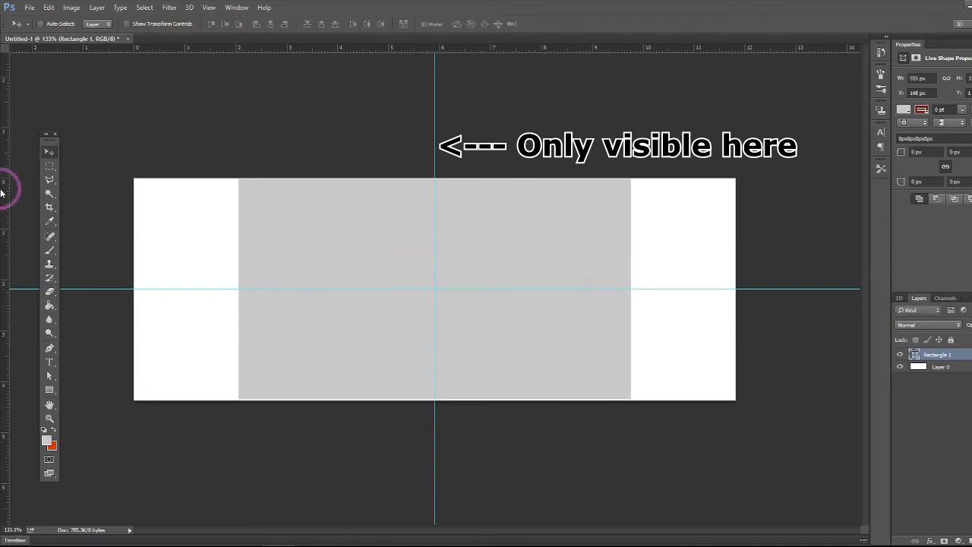
left_click_drag(7, 191, 235, 206)
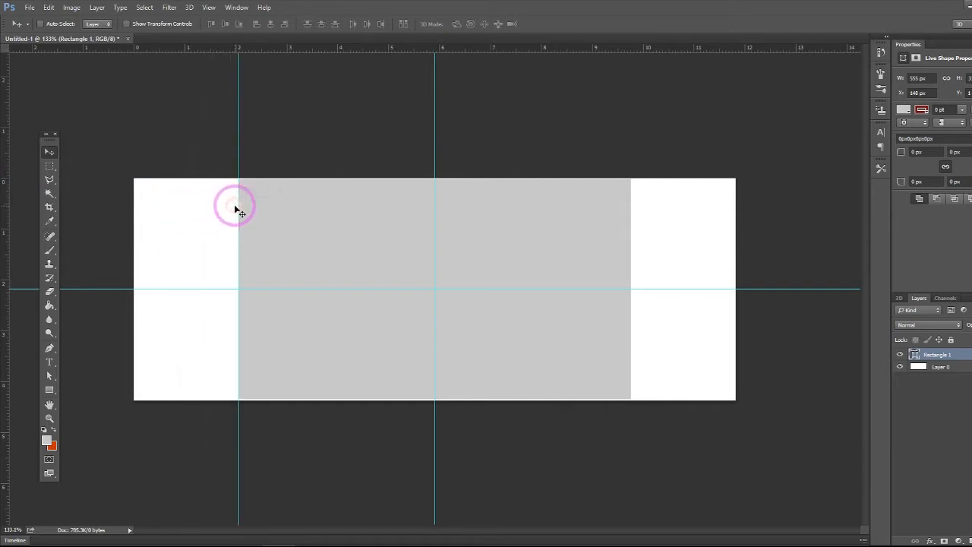
left_click_drag(10, 209, 632, 221)
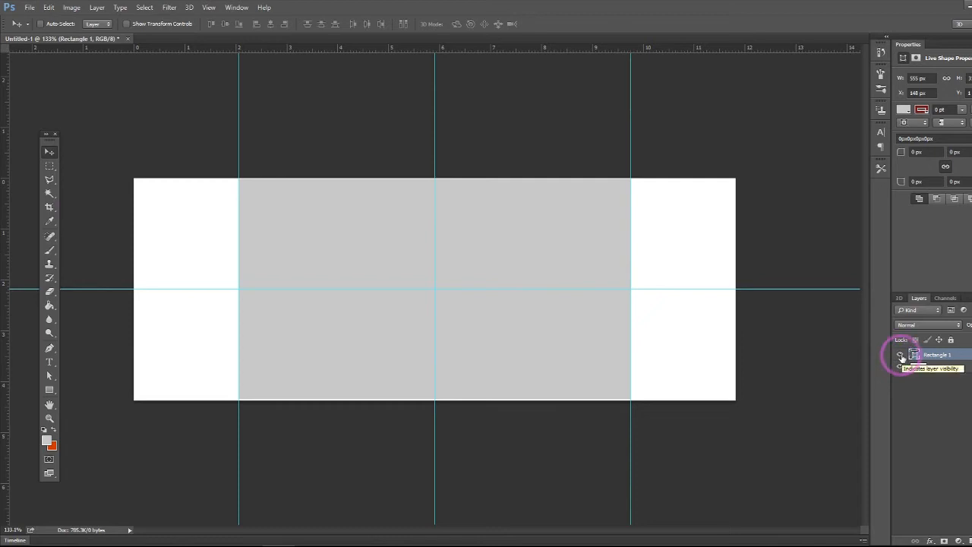
Start saving the document under a new name and create and open a folder called Tutorial inside the Inboxvid folder.
left_click(29, 8)
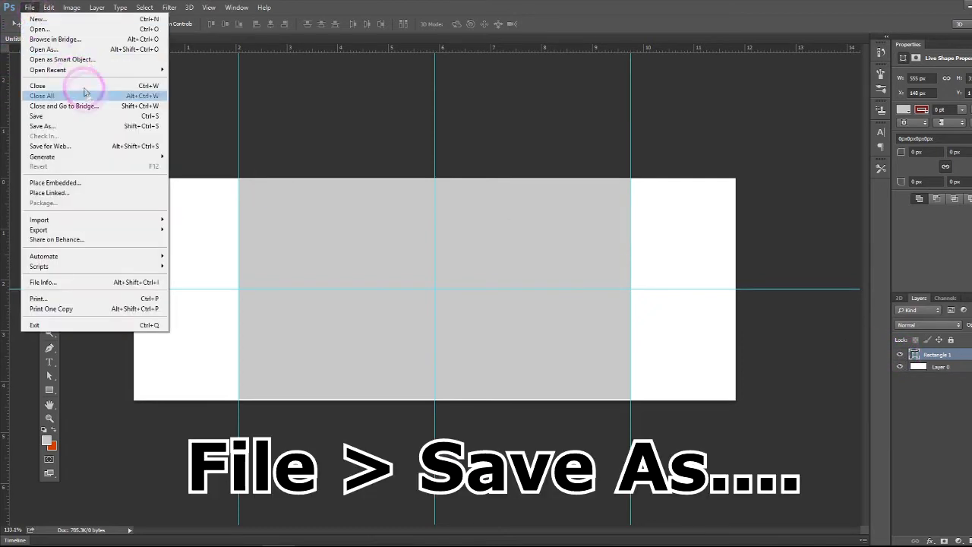
left_click(81, 125)
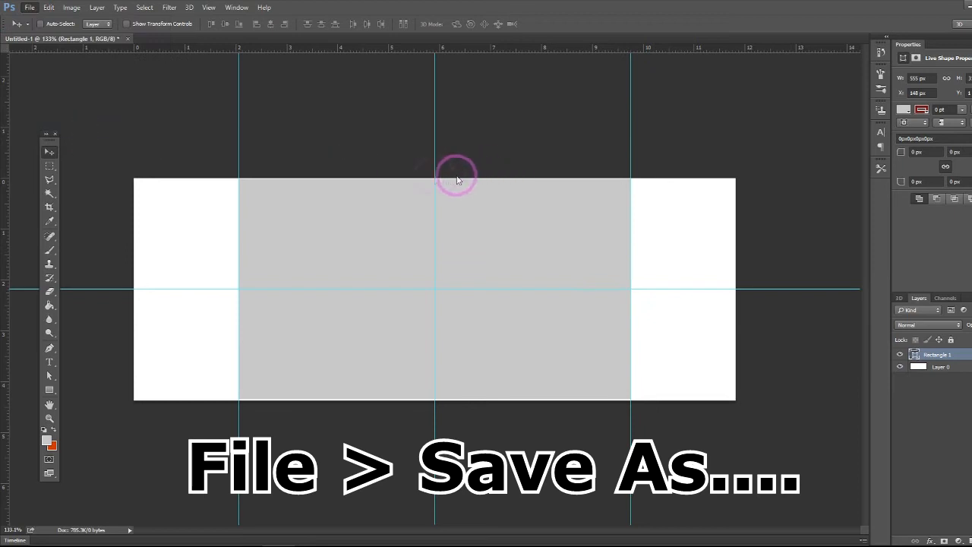
left_click(94, 54)
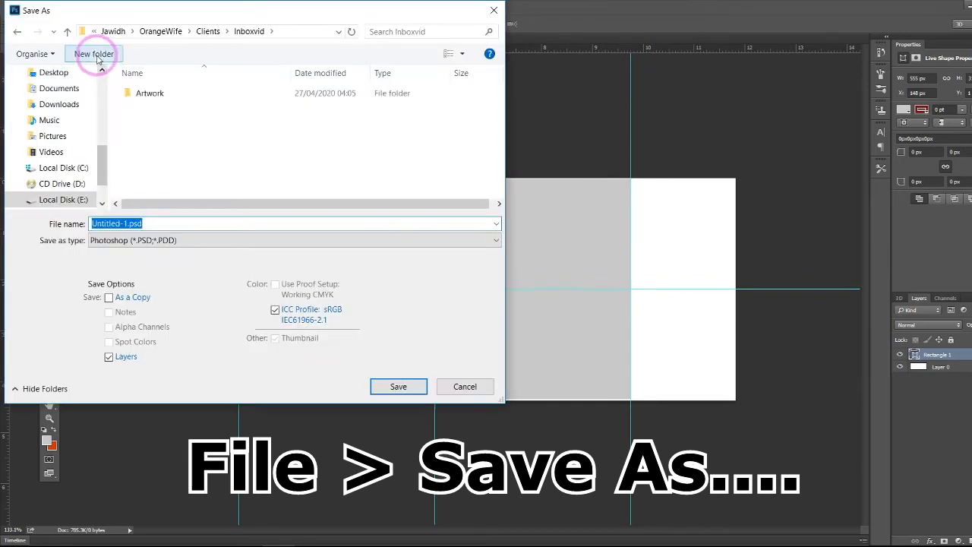
type("Tutor")
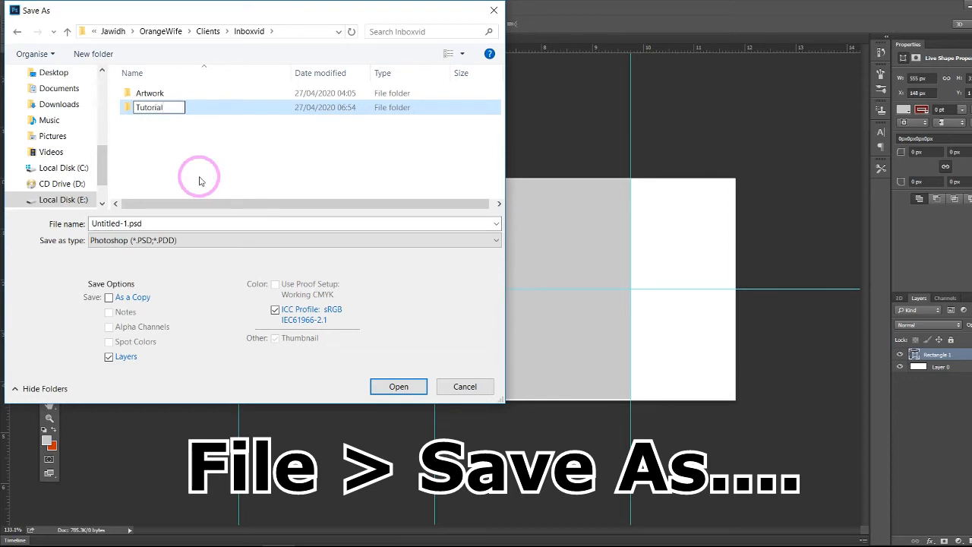
type("ial")
key("Return")
key("Return")
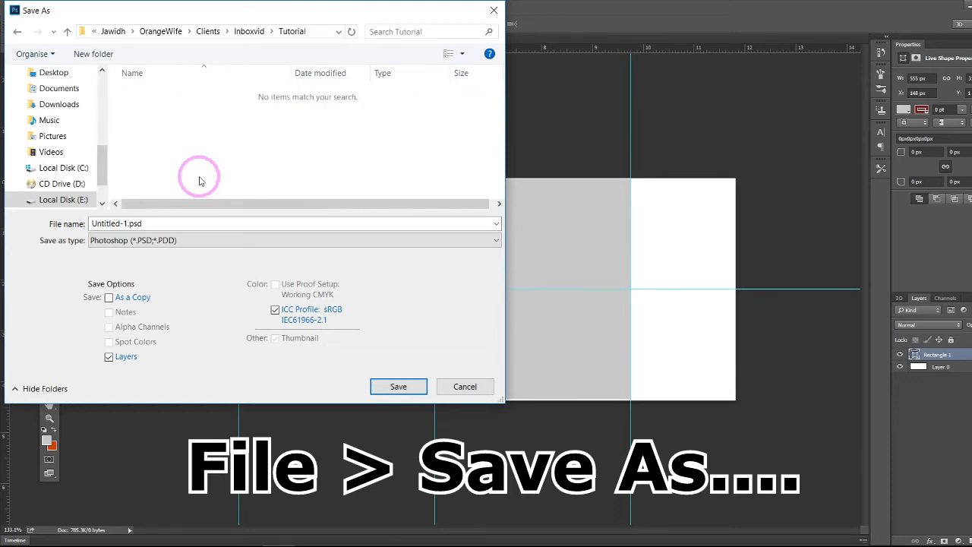
Save the document as the Photoshop file Facebook Cover Image Tutorial with Maximize Compatibility on.
type("Facebook Cover Image Tutorial")
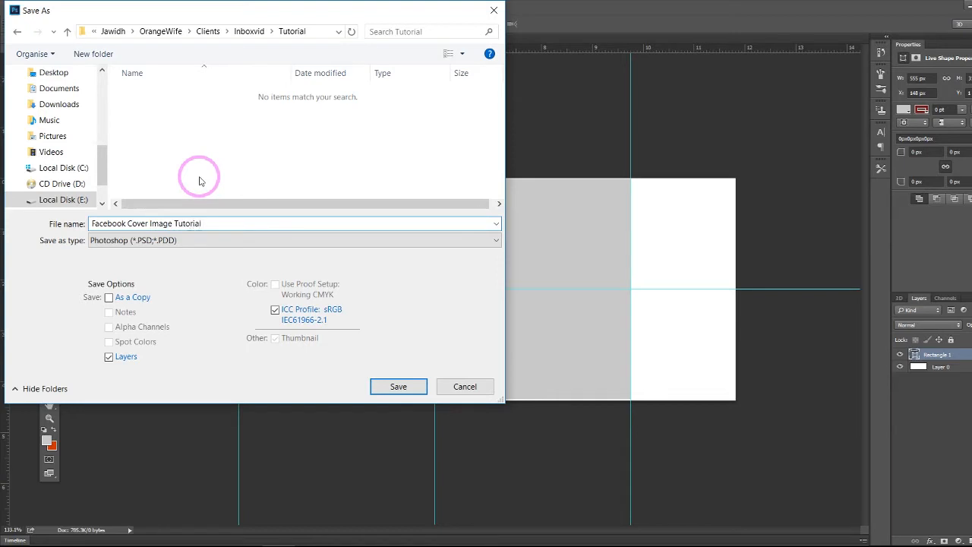
key("Return")
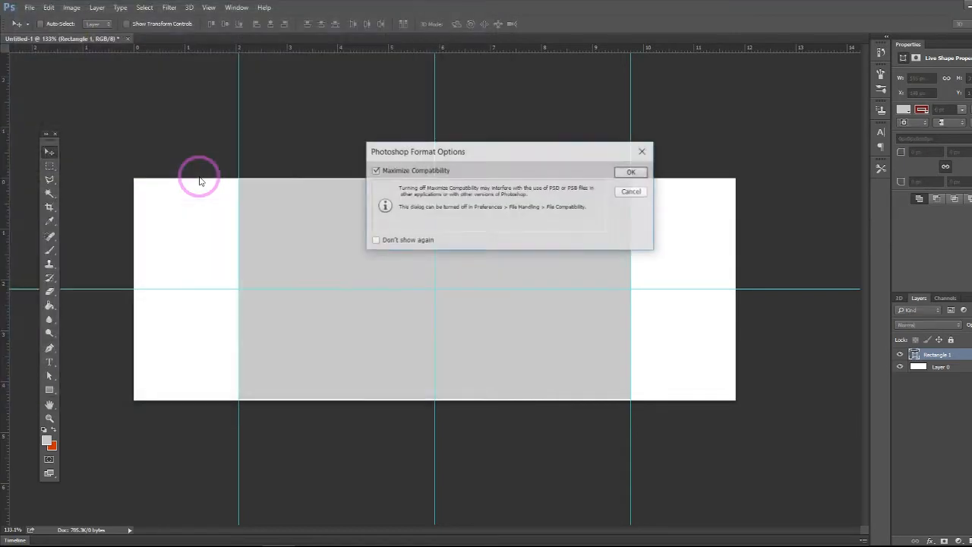
key("Return")
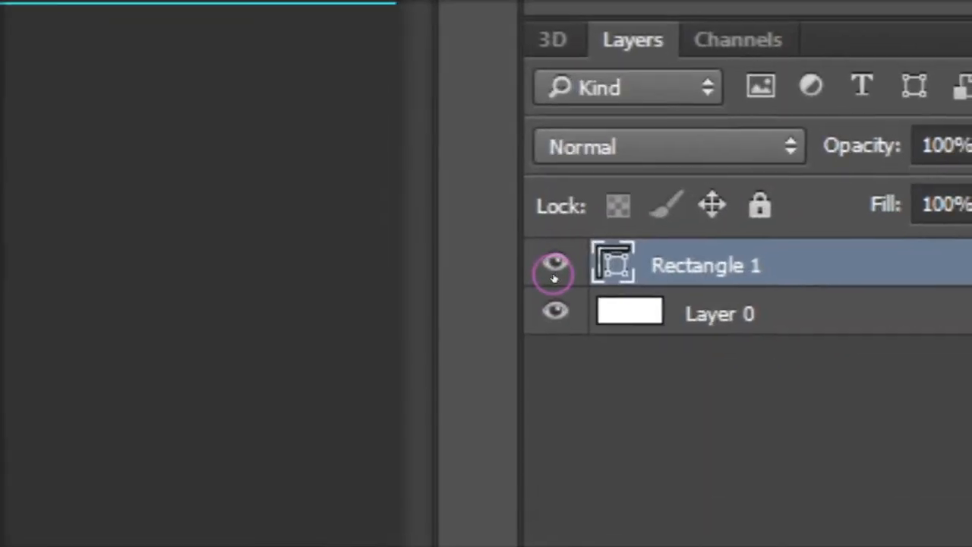
Hide the gray rectangle's layer and draw a flat rectangle shape about 464 px wide and 55 px high across the canvas middle.
left_click(901, 355)
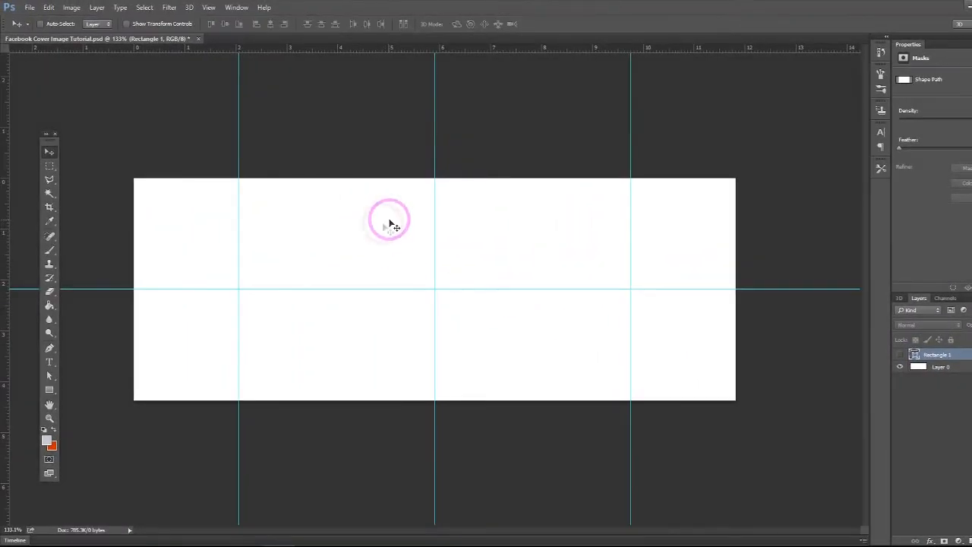
left_click(49, 389)
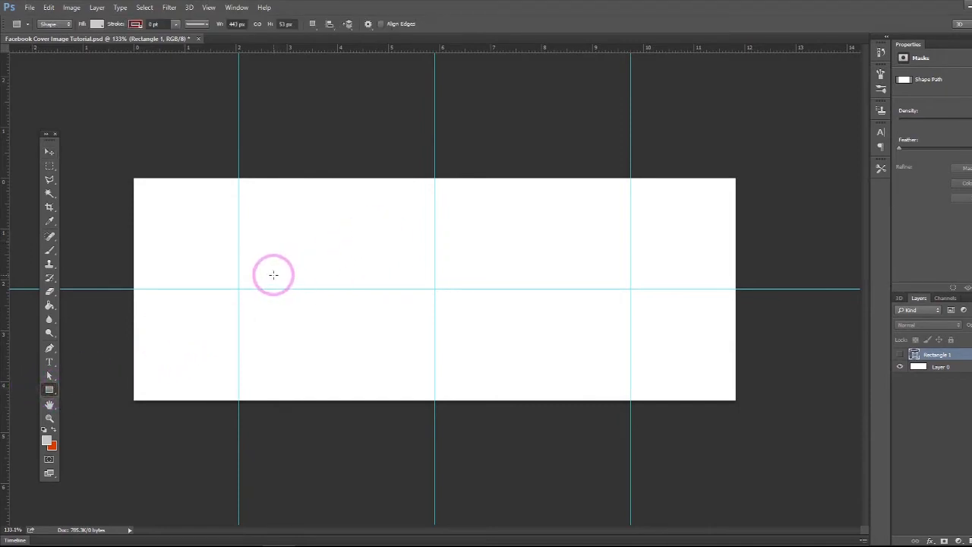
left_click_drag(273, 275, 602, 313)
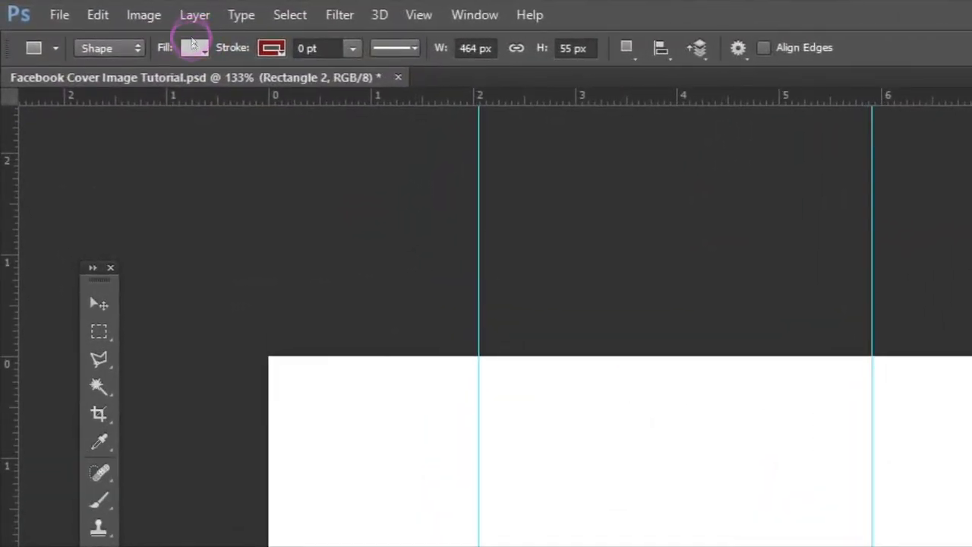
Try orange fills on the new rectangle and set its fill to bright red from the color swatches.
left_click(194, 48)
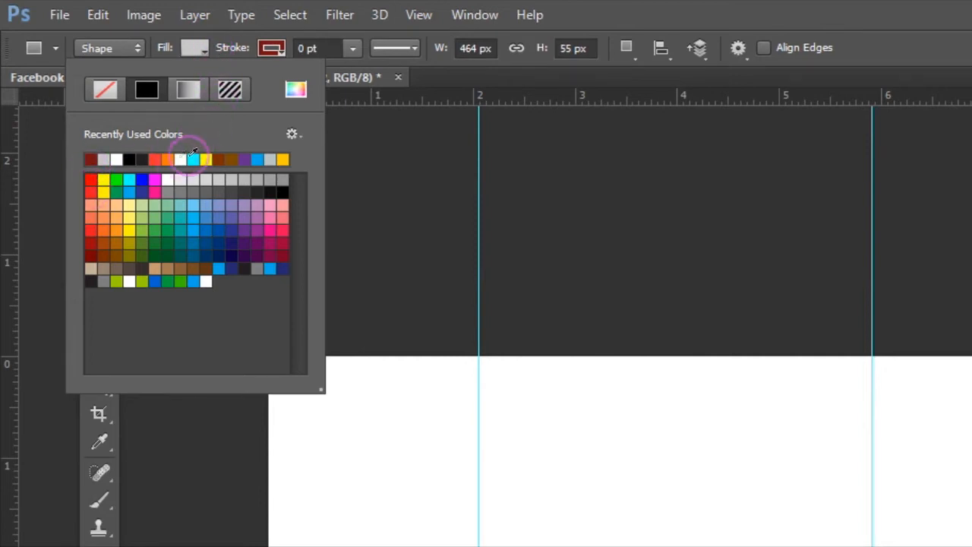
left_click(87, 232)
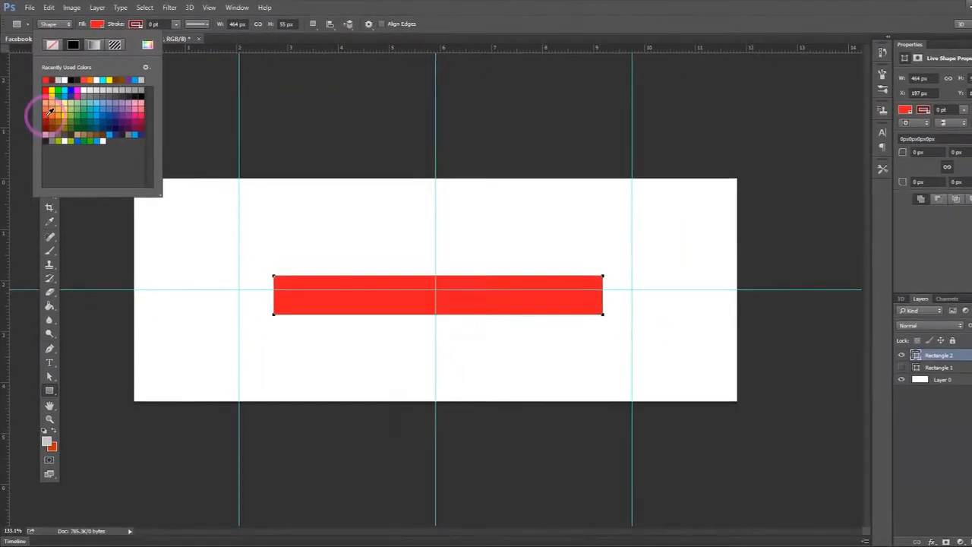
left_click(51, 108)
left_click(54, 112)
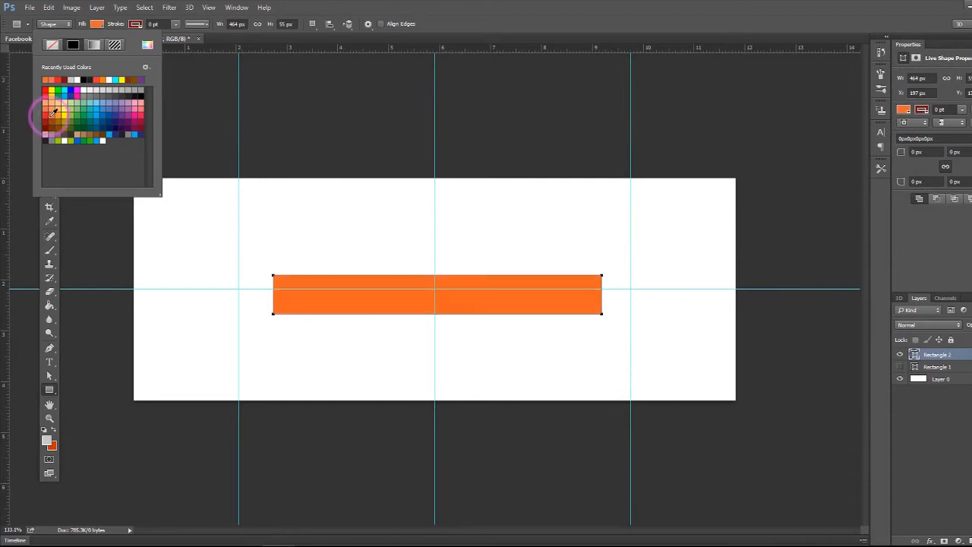
left_click(45, 114)
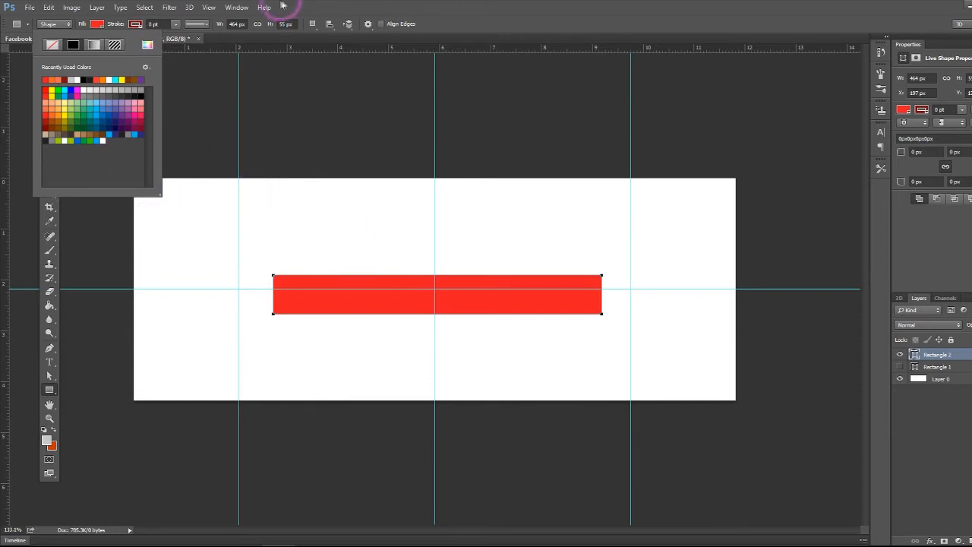
left_click(305, 22)
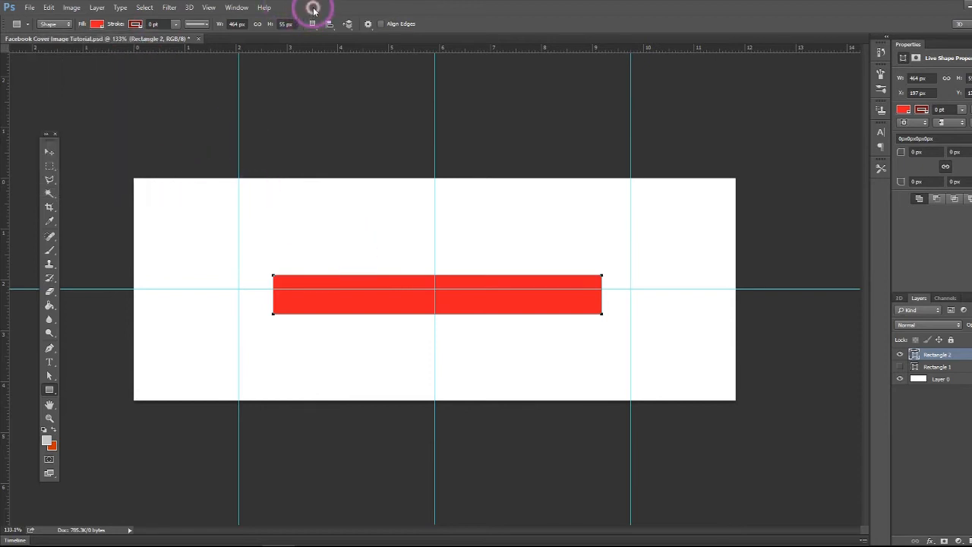
Center the red rectangle on the intersection of the center guides using Free Transform and commit the move.
left_click(50, 155)
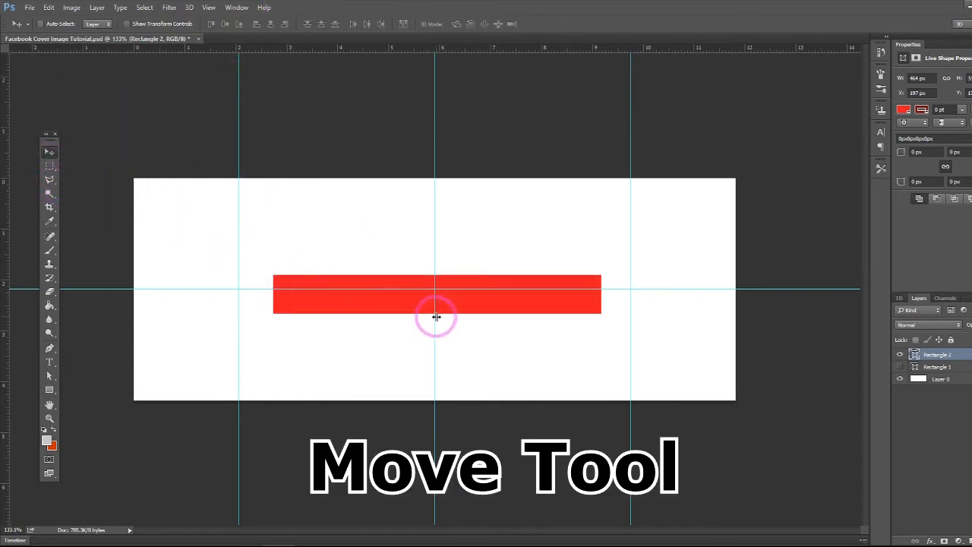
left_click(48, 8)
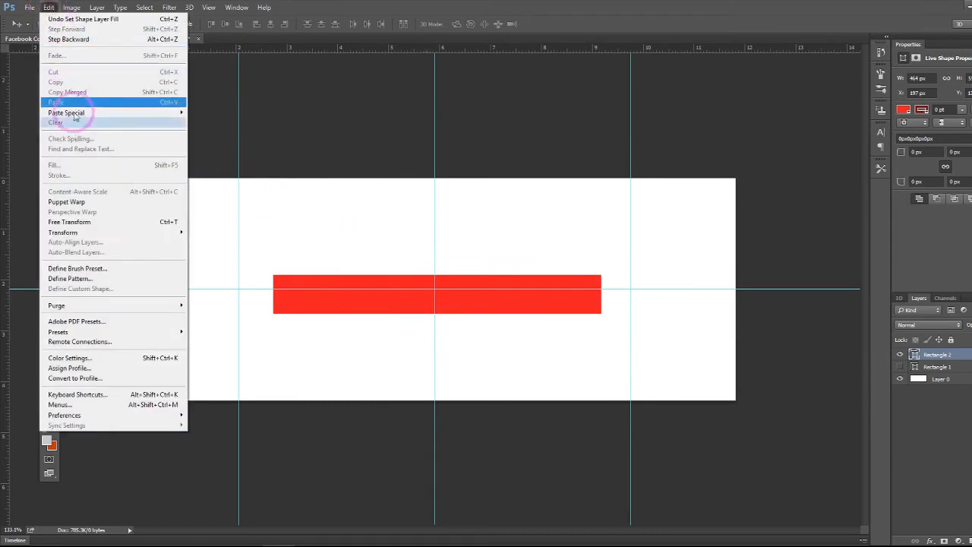
left_click(86, 221)
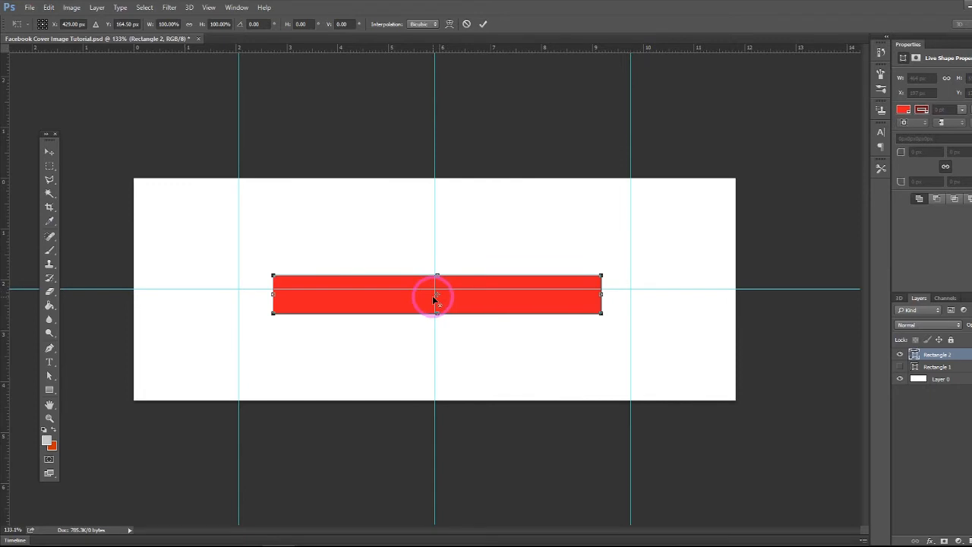
left_click_drag(465, 298, 463, 293)
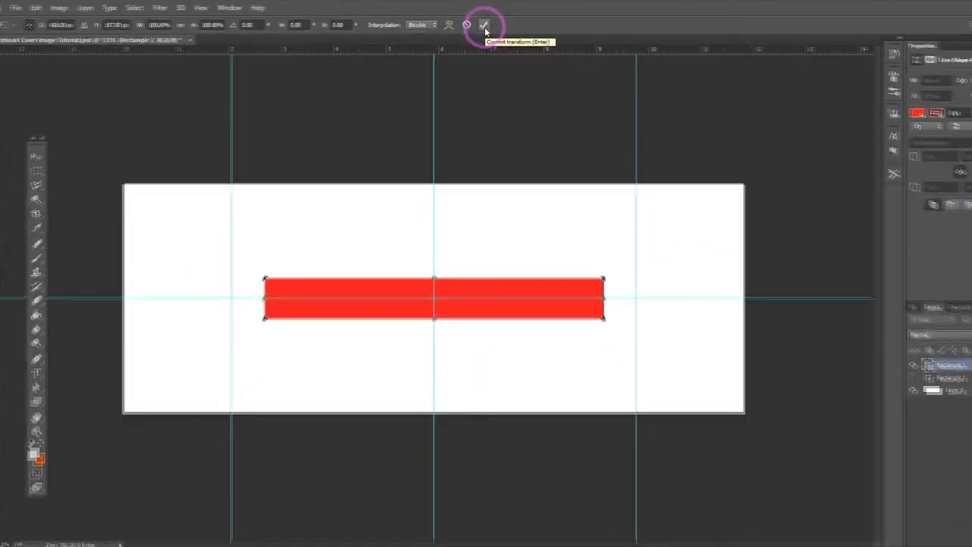
left_click(508, 105)
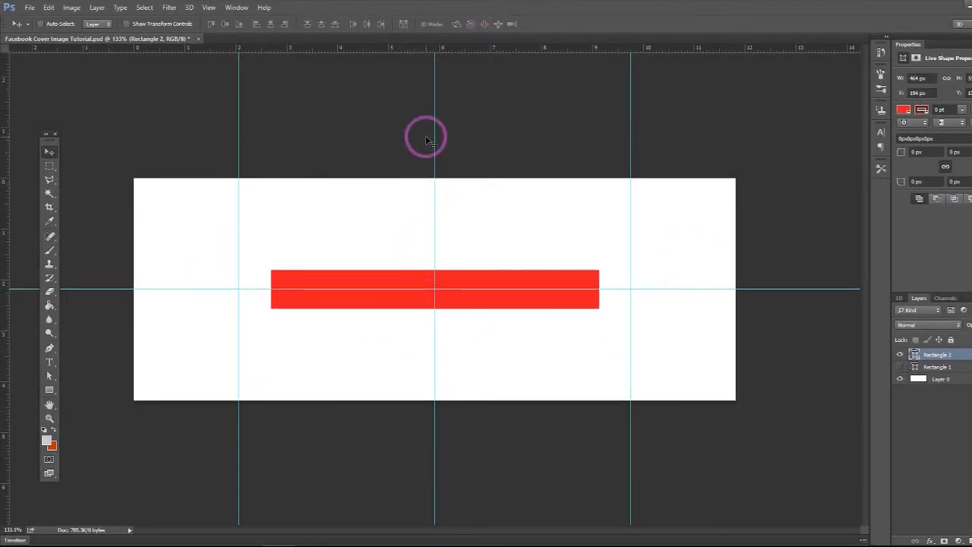
Hide the guides and other extras on the canvas and activate the Type tool.
left_click(210, 8)
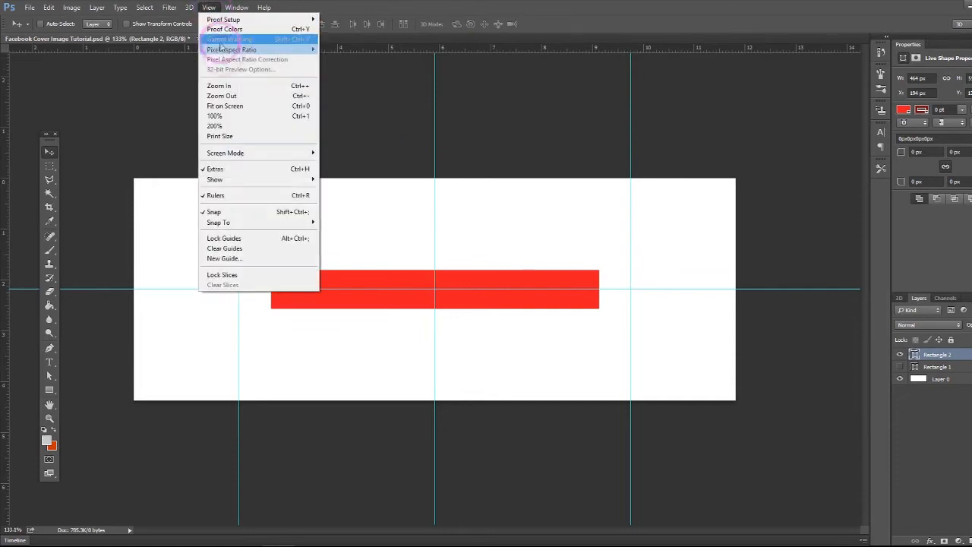
left_click(253, 168)
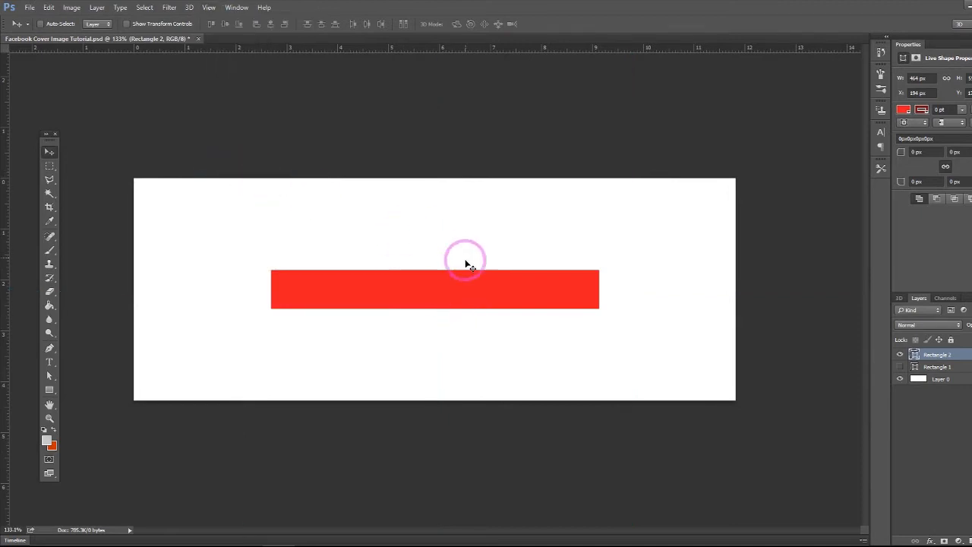
key("ctrl+h")
key("ctrl+semicolon")
left_click(50, 373)
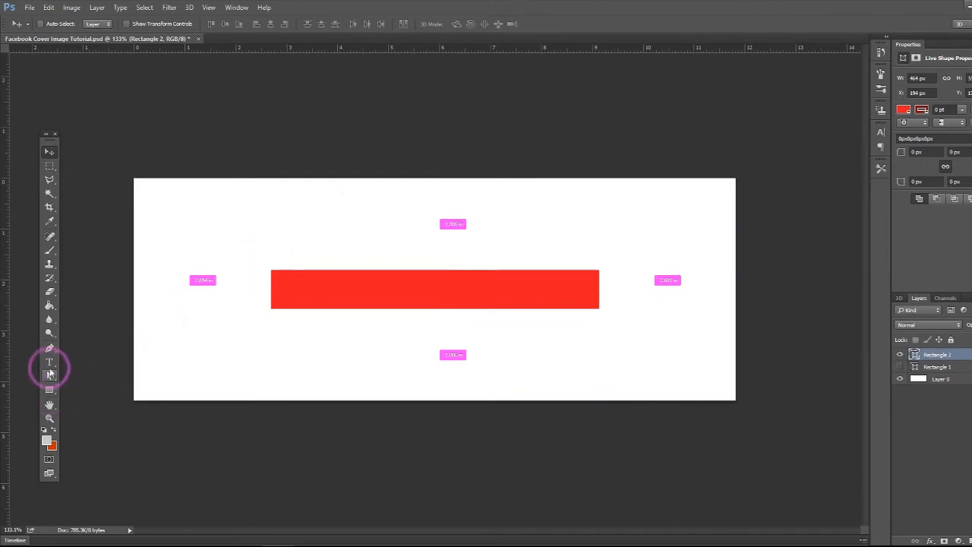
key("ctrl+h")
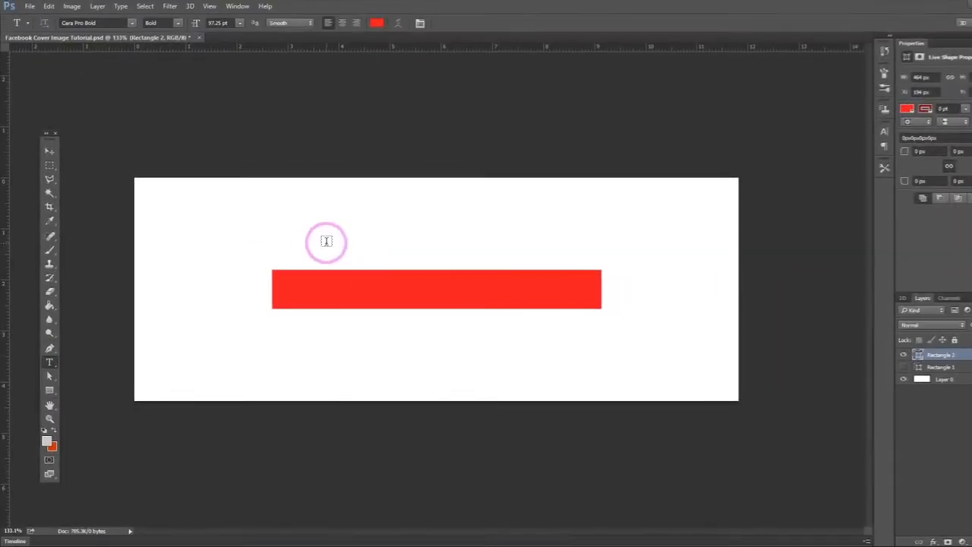
Set the text color to white (ffffff) for the banner lettering.
left_click(377, 25)
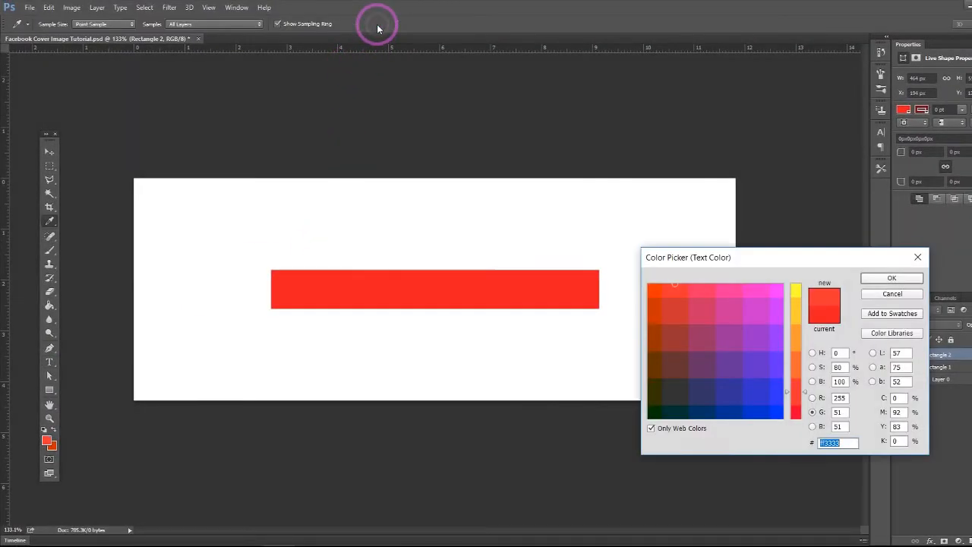
left_click(796, 287)
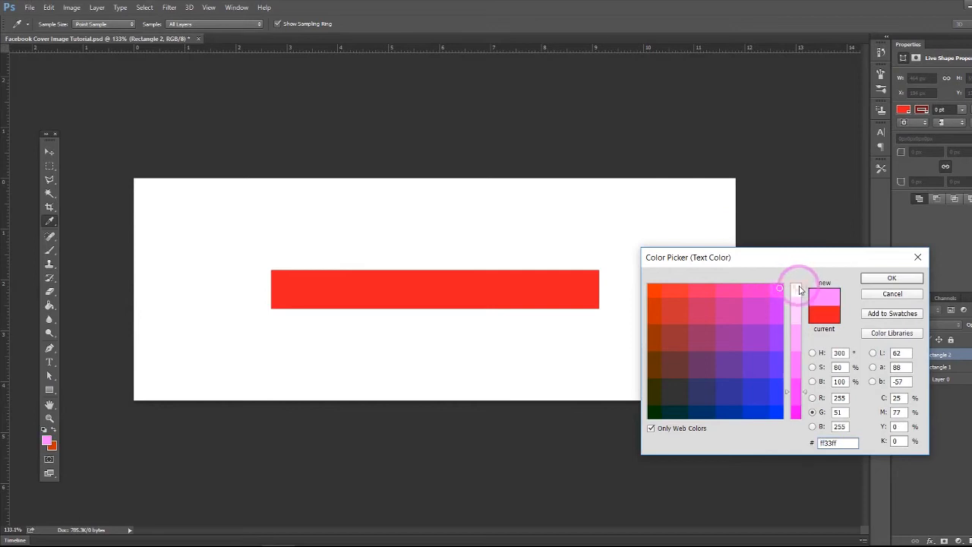
left_click(799, 290)
left_click(765, 294)
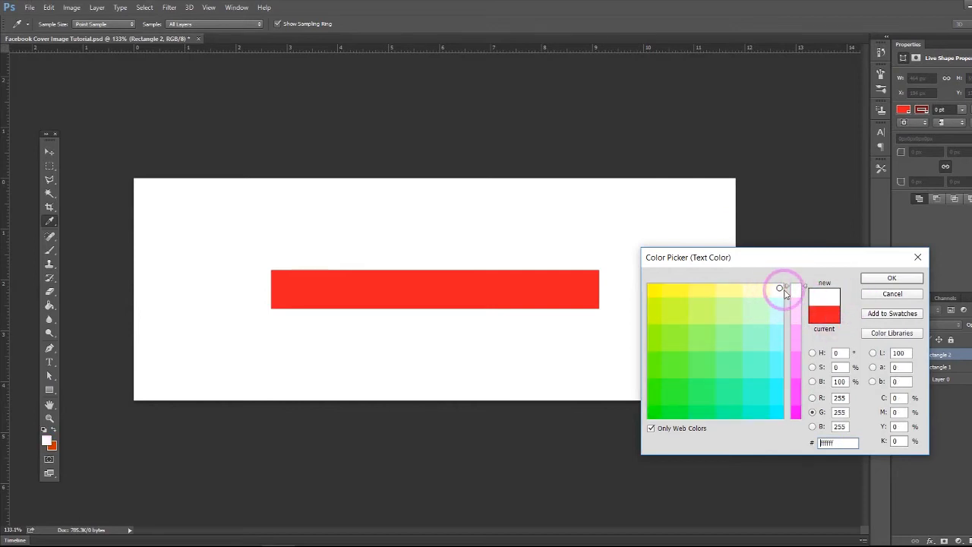
left_click(771, 454)
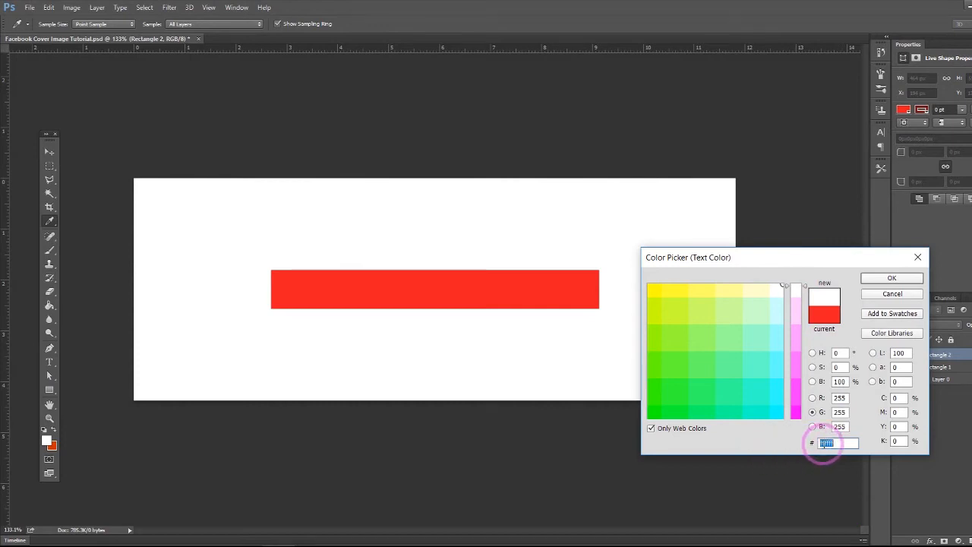
left_click(889, 279)
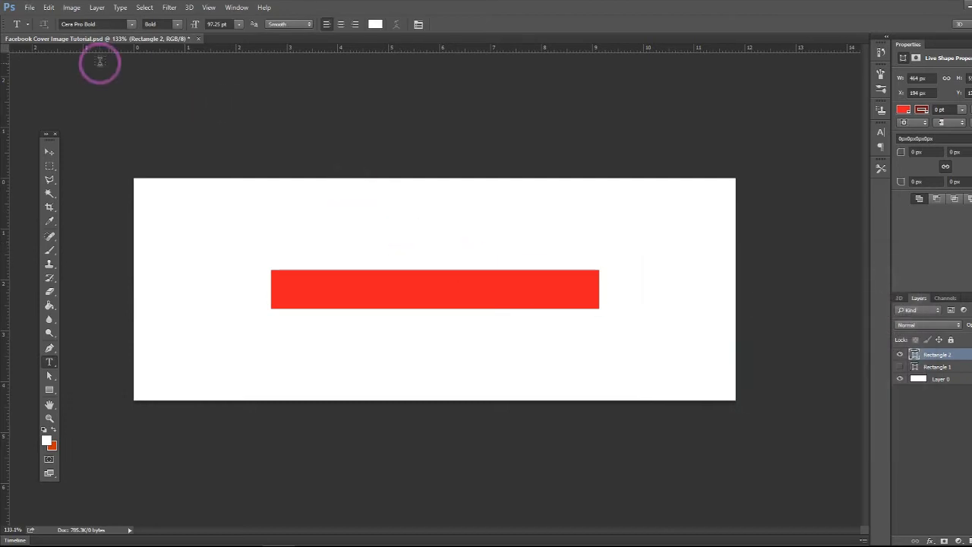
Add the text "Stay Home" and move it onto the red rectangle.
left_click(395, 290)
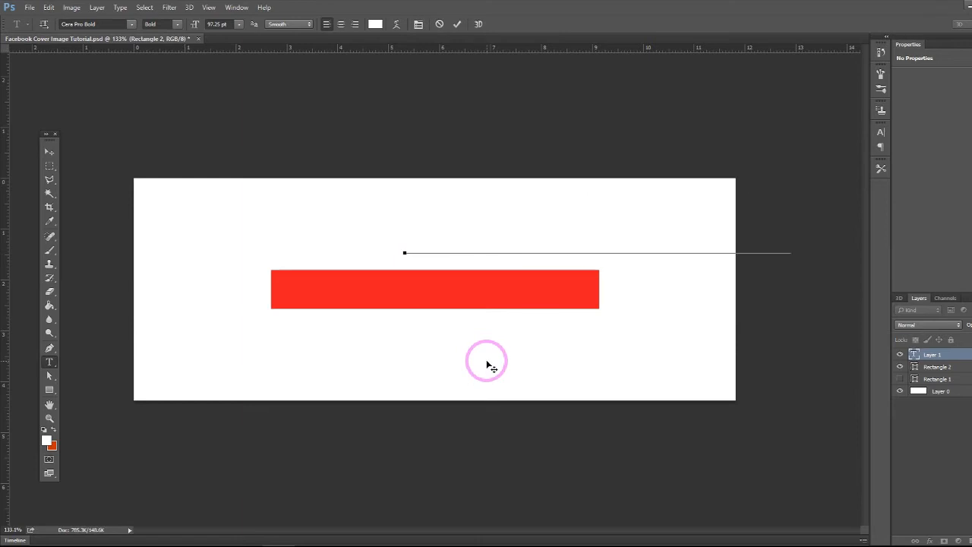
left_click(49, 152)
left_click_drag(548, 231, 445, 293)
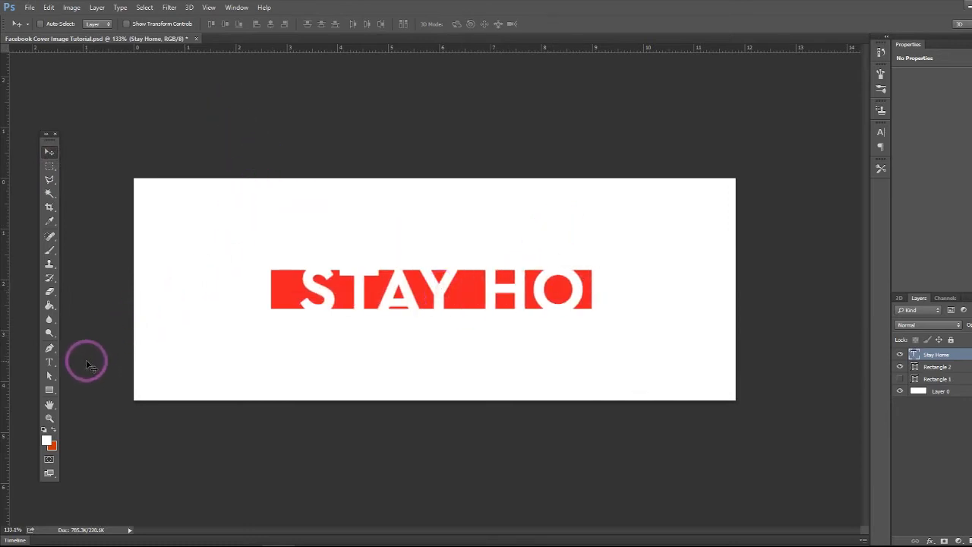
Try the Stay Home text at 60 pt and 36 pt, and set its font size to 48 pt.
left_click(51, 365)
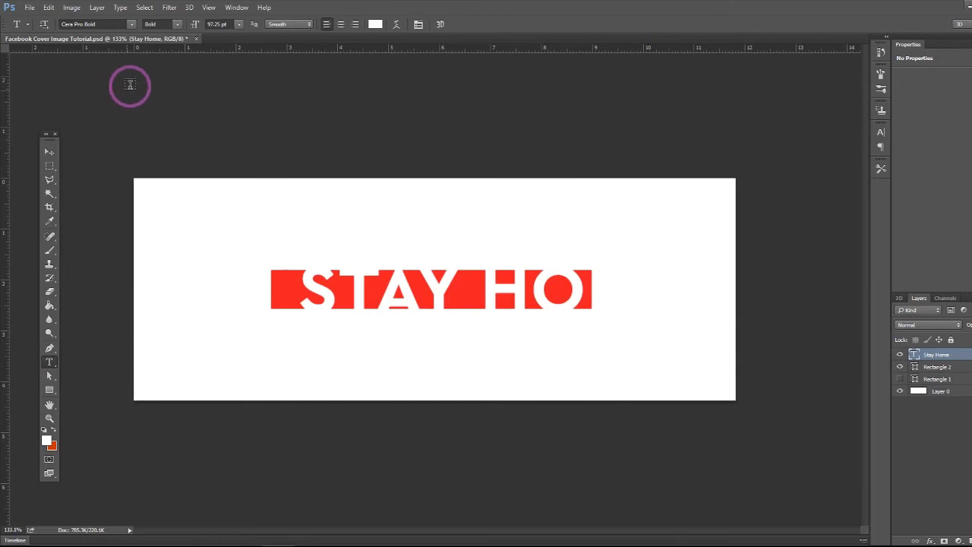
left_click(239, 24)
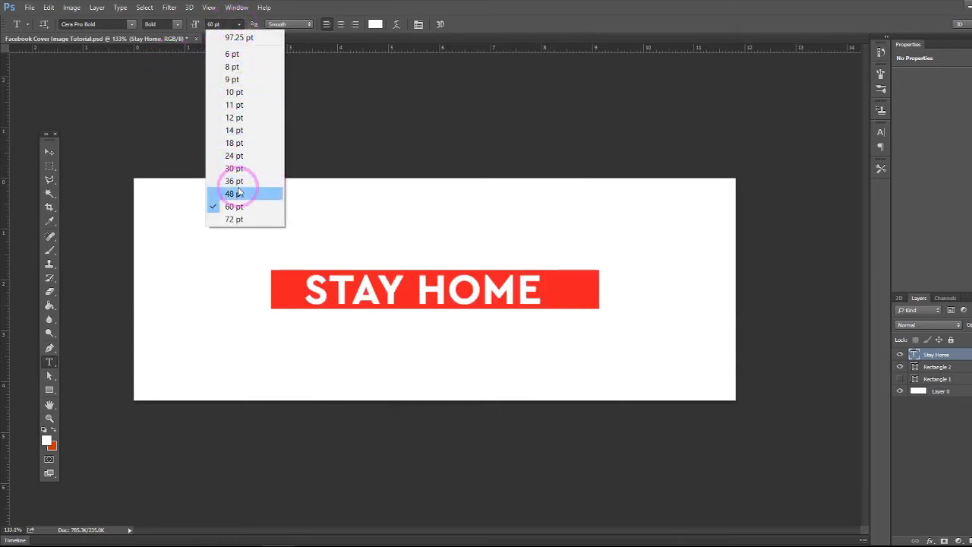
left_click(234, 181)
left_click(236, 25)
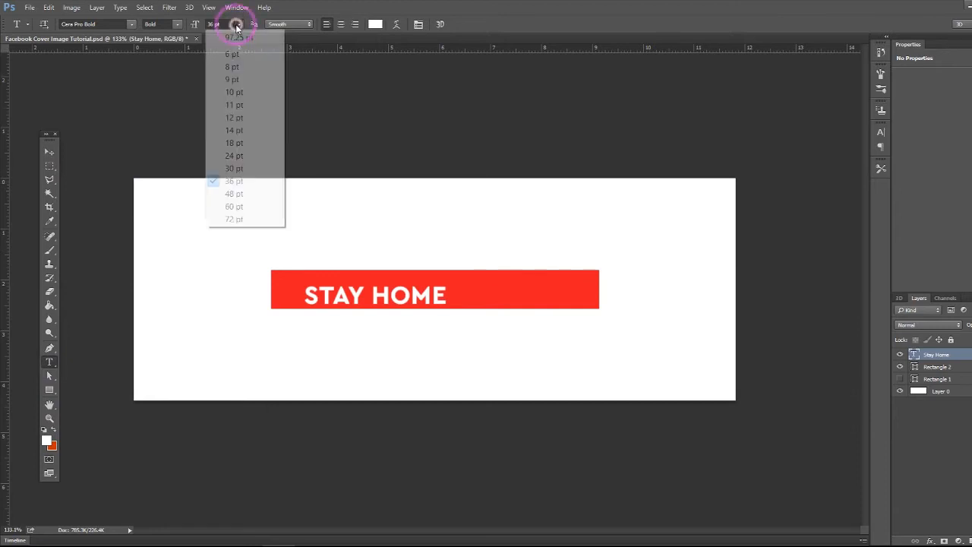
left_click(226, 194)
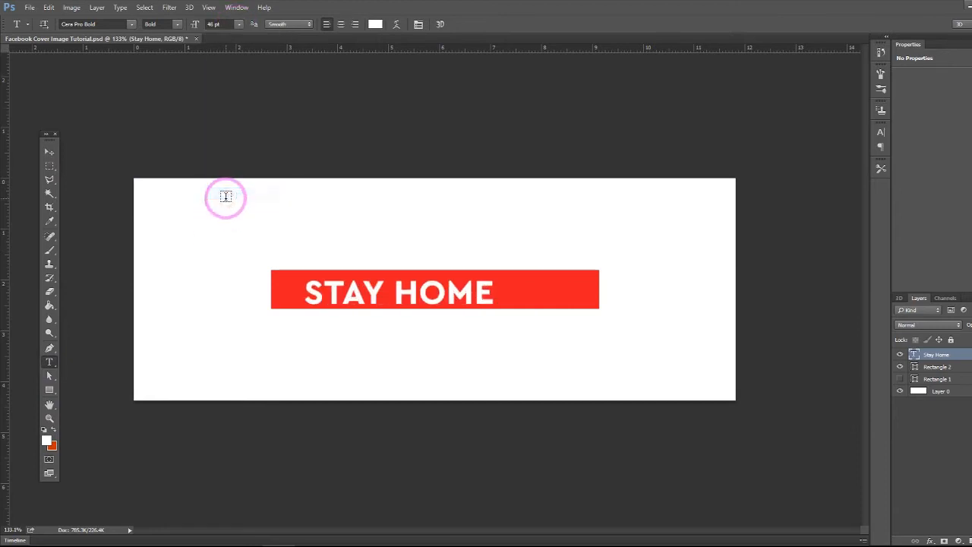
Try the Medium style on the Stay Home text and set its font style to Regular.
left_click(176, 28)
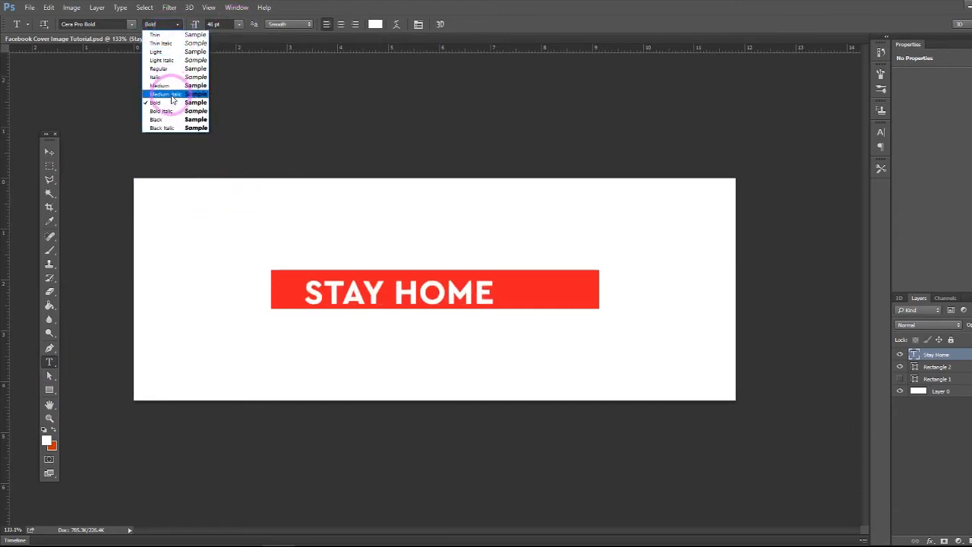
left_click(173, 84)
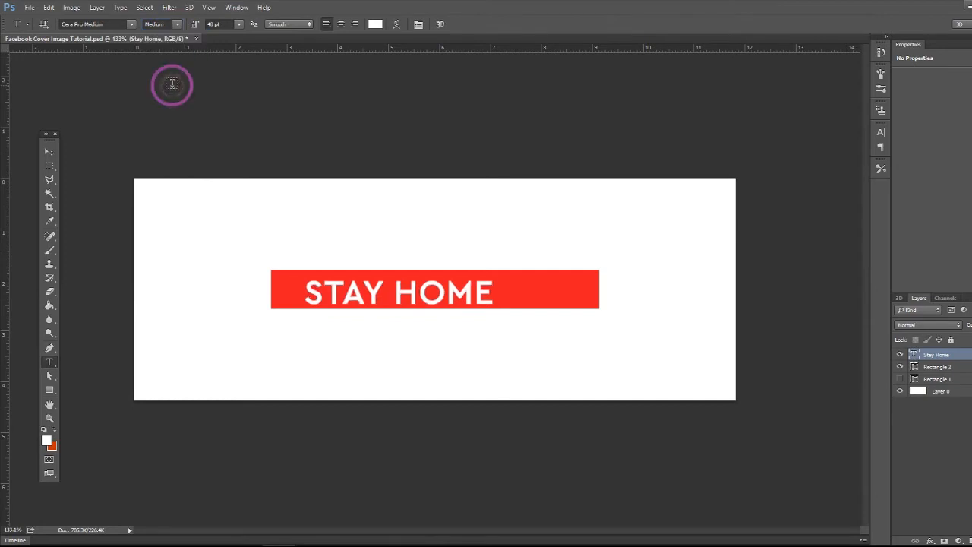
left_click(177, 25)
left_click(177, 66)
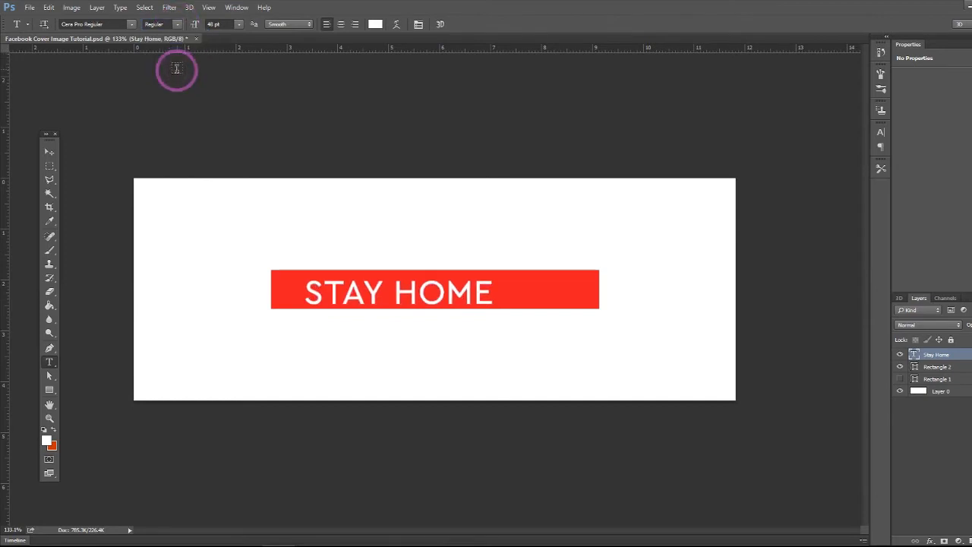
Move the Stay Home text to roughly the middle of the red rectangle and show the guides.
left_click(49, 152)
left_click_drag(431, 298, 453, 295)
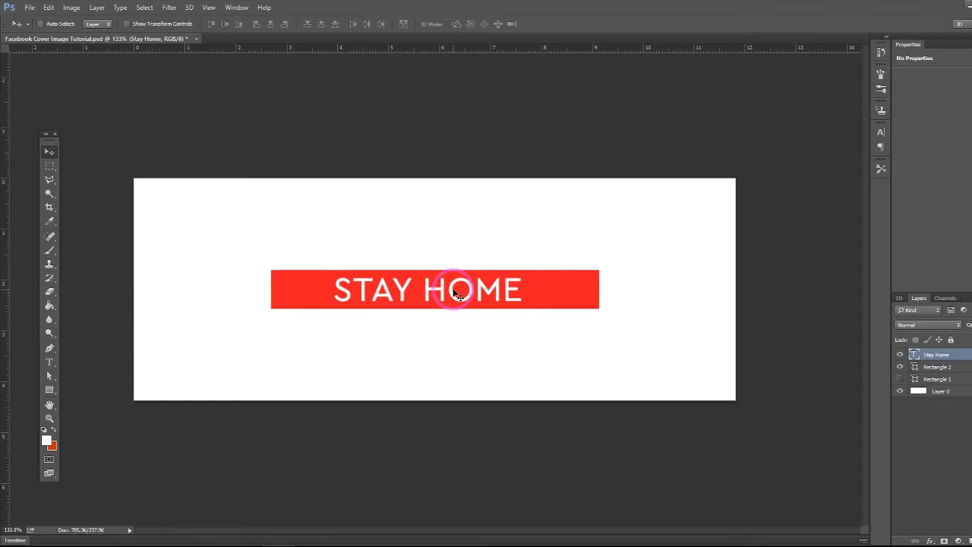
key("ctrl+h")
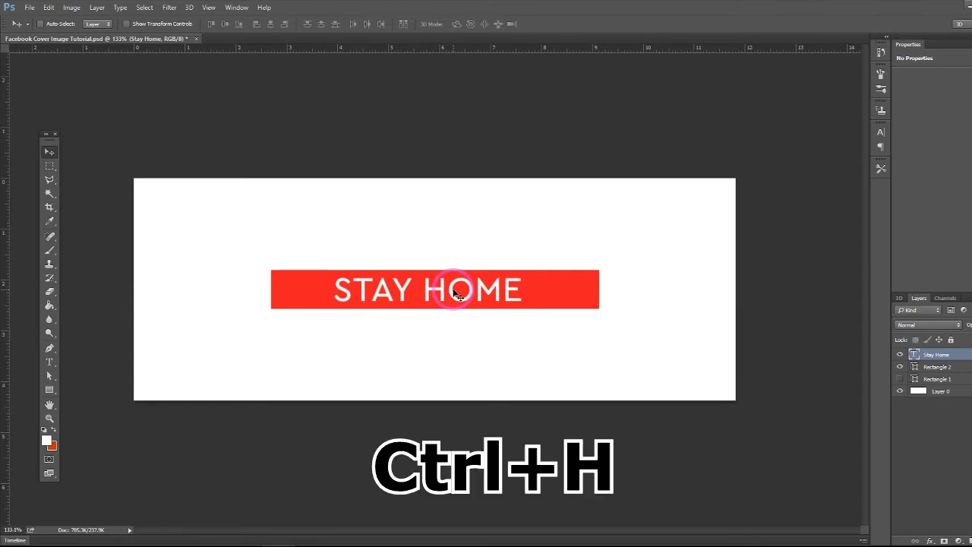
key("ctrl+h")
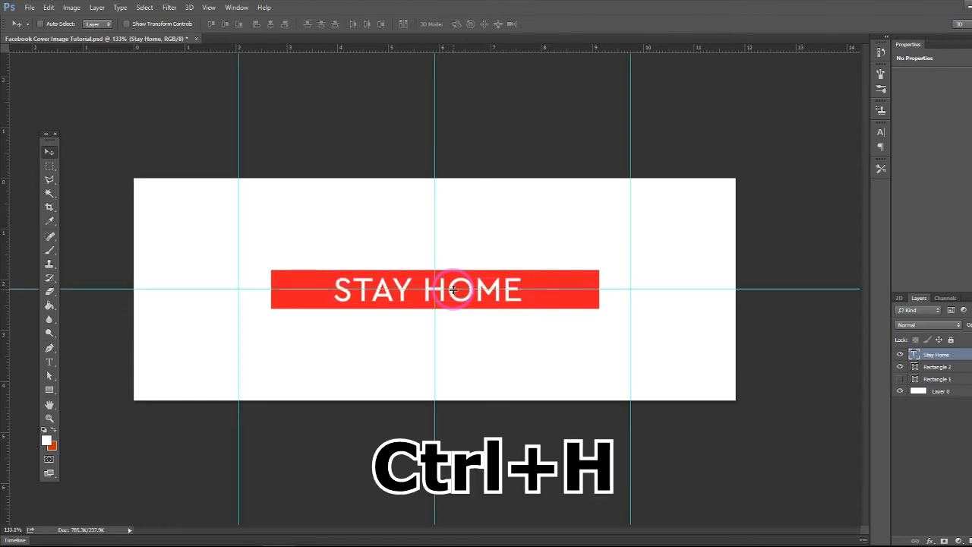
Center the Stay Home text on the intersection of the center guides with Free Transform, commit the move and hide the guides.
left_click(69, 9)
left_click(47, 8)
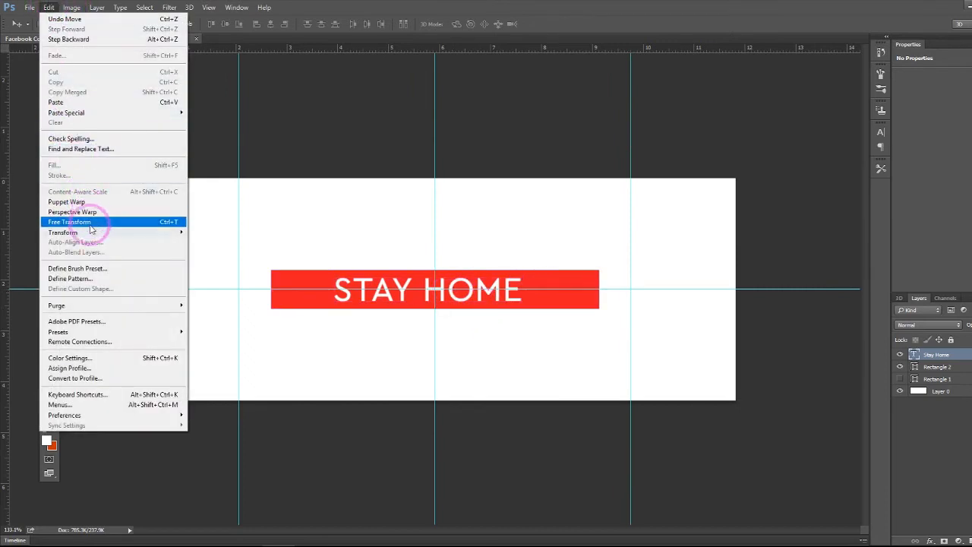
left_click(89, 222)
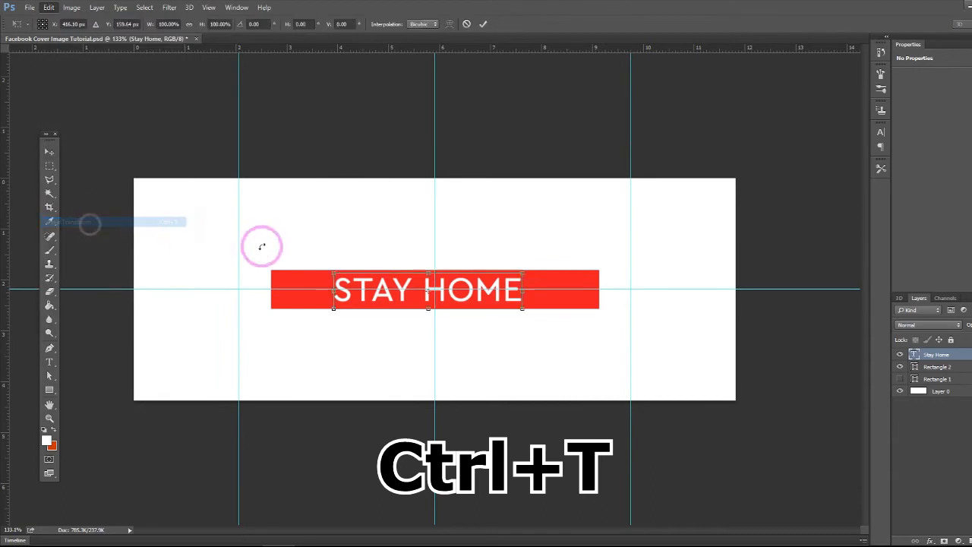
left_click_drag(452, 296, 459, 296)
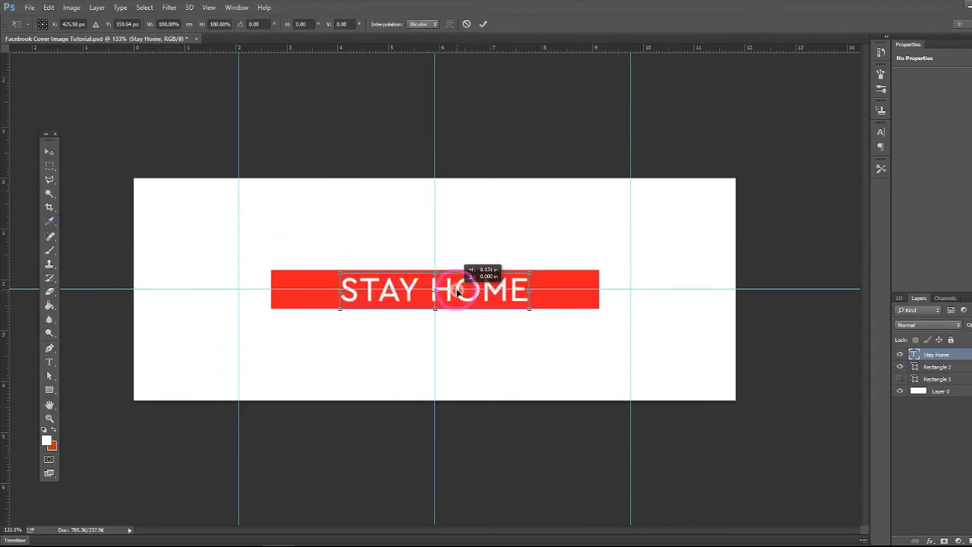
key("Left")
key("Up")
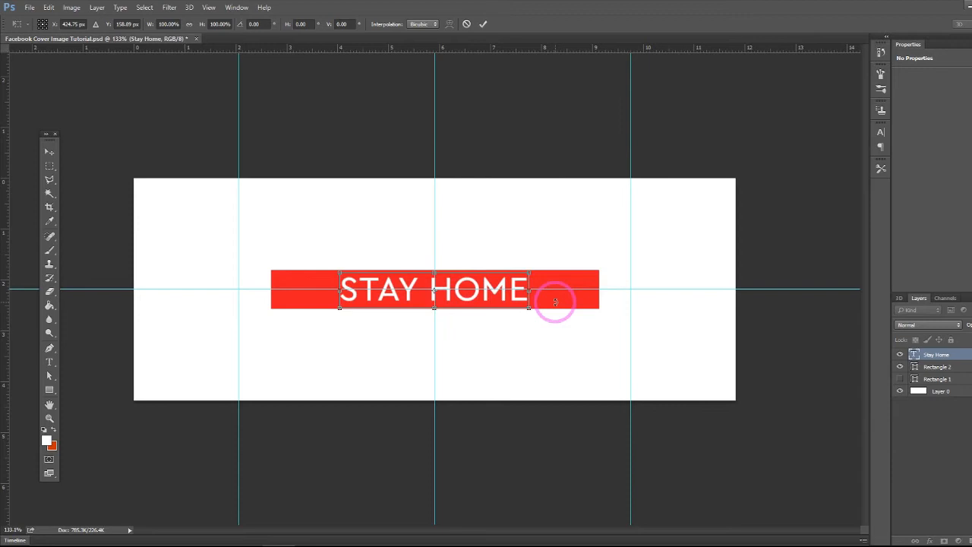
key("Up")
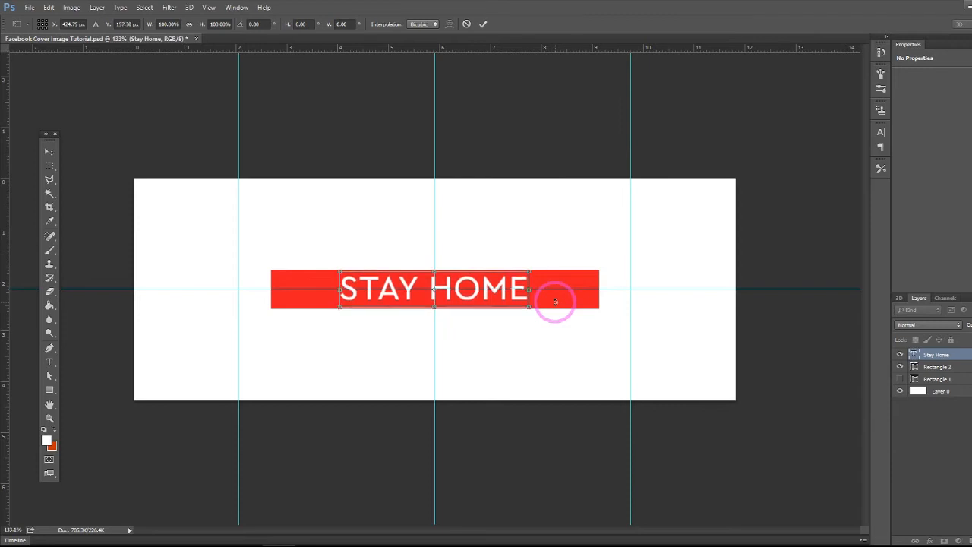
key("Return")
key("ctrl+semicolon")
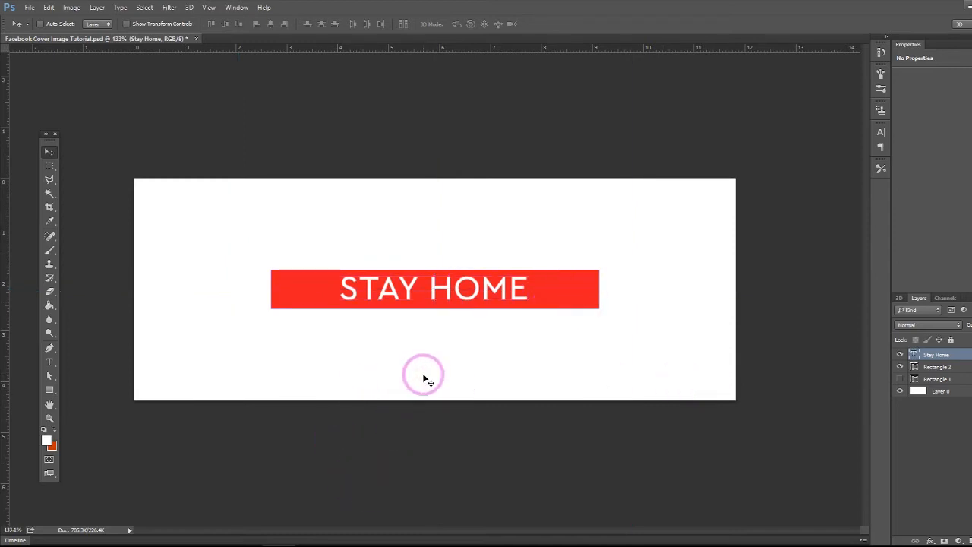
Switch to Chrome and open Google Images in a new tab.
key("alt+Tab")
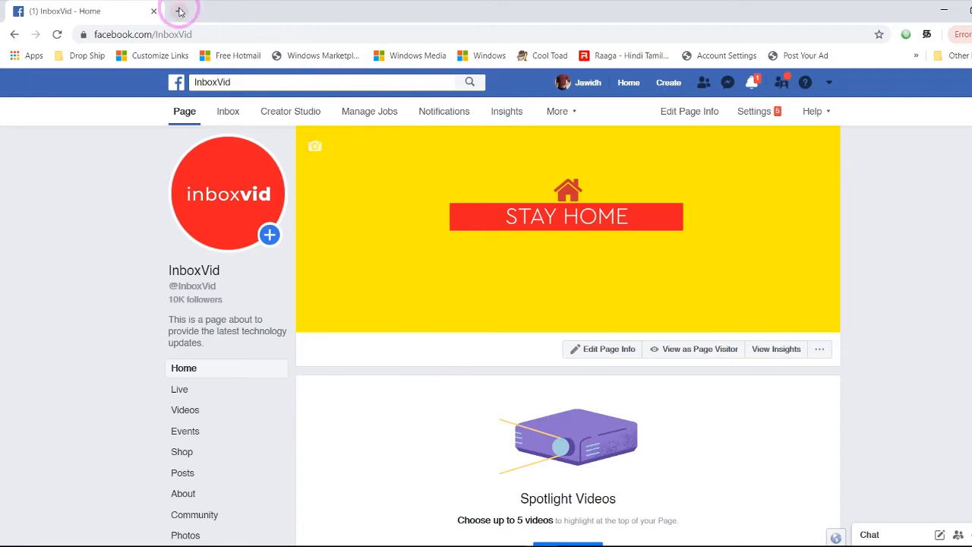
left_click(180, 12)
type("goog")
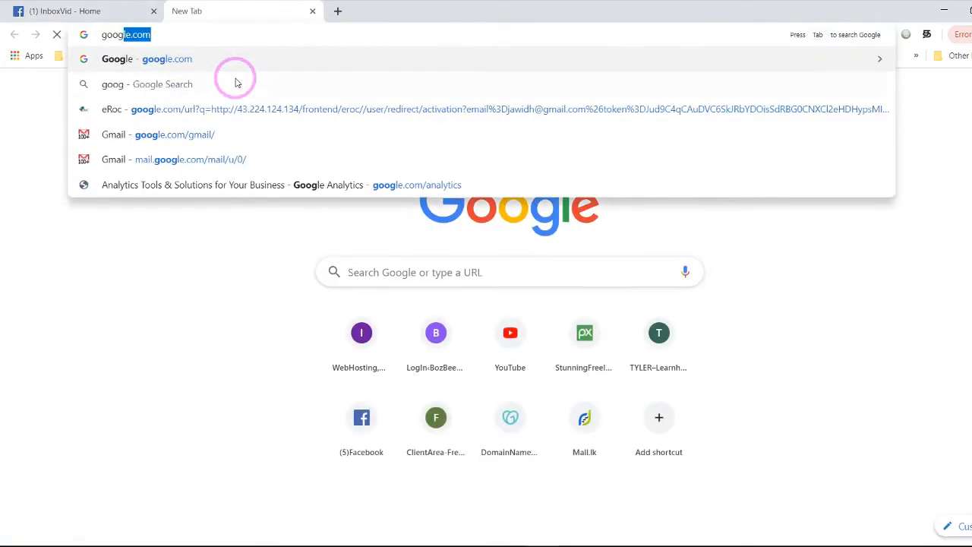
key("Return")
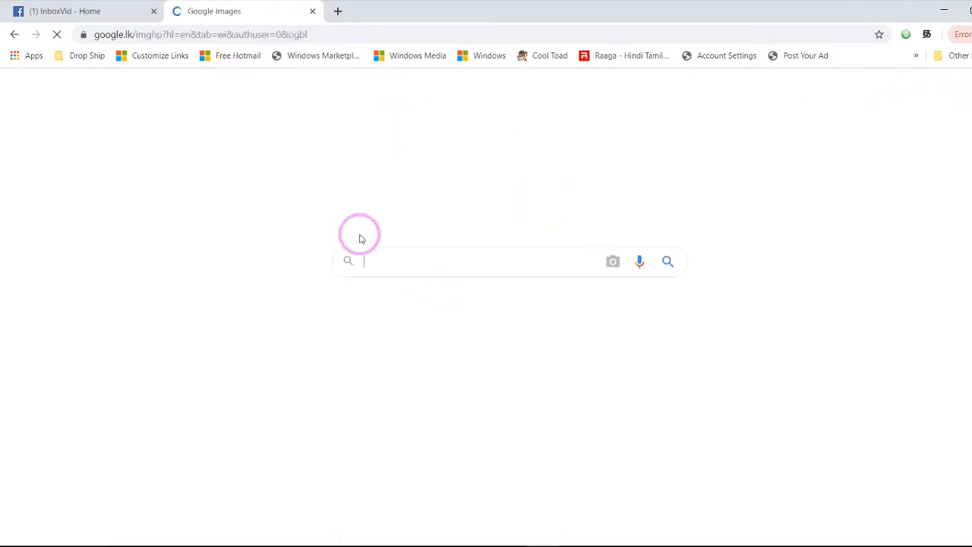
Search Google Images for "Home icon".
left_click(427, 261)
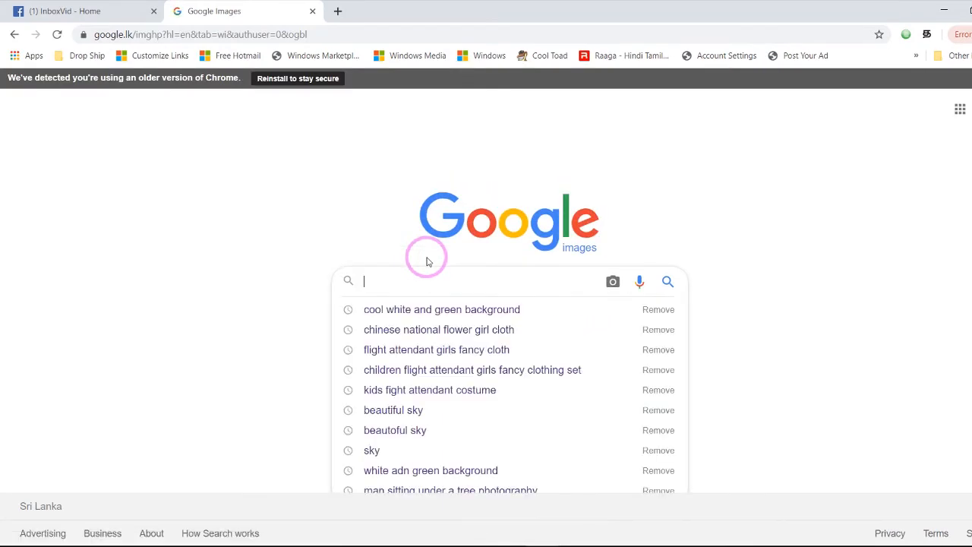
type("Home icon")
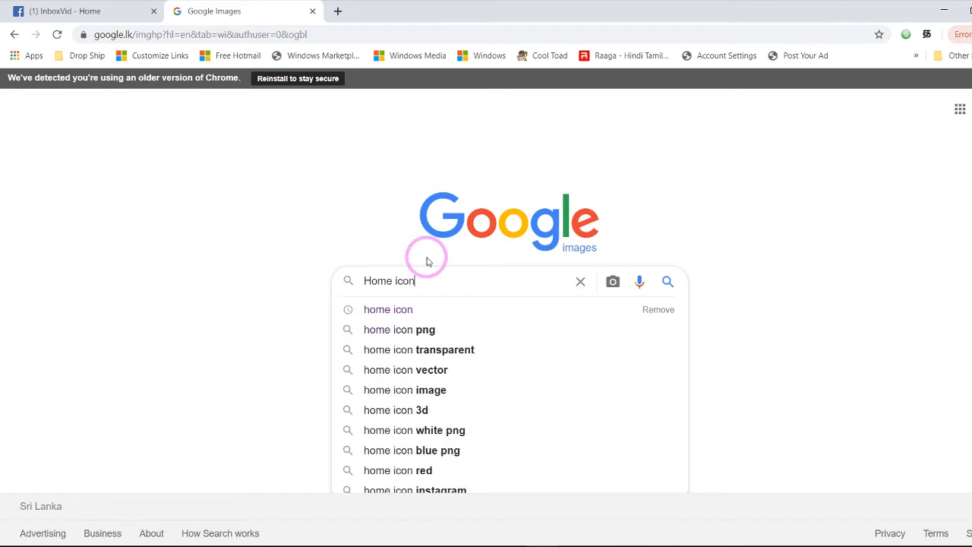
key("Return")
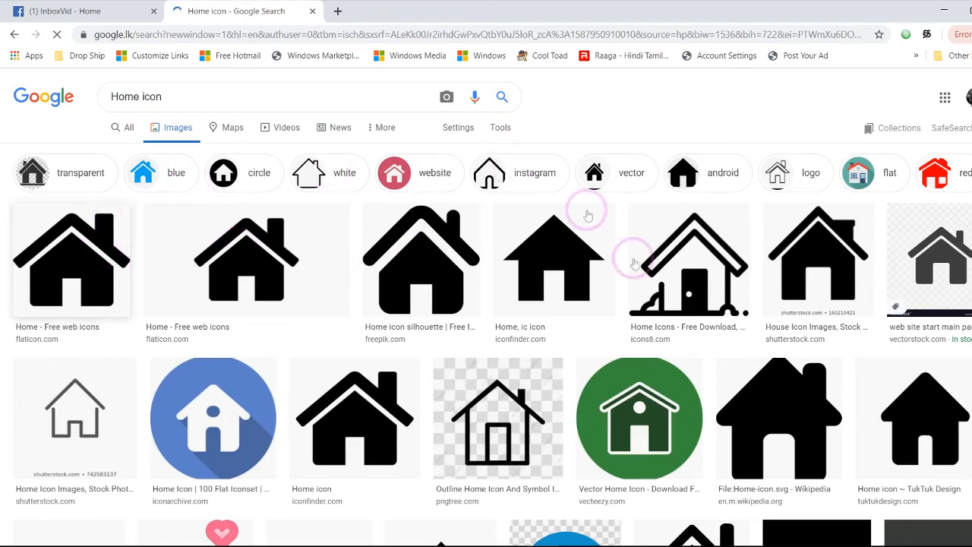
Filter the home icon image results by the Transparent color option and browse the filtered icons.
scroll(517, 349, "down", 5)
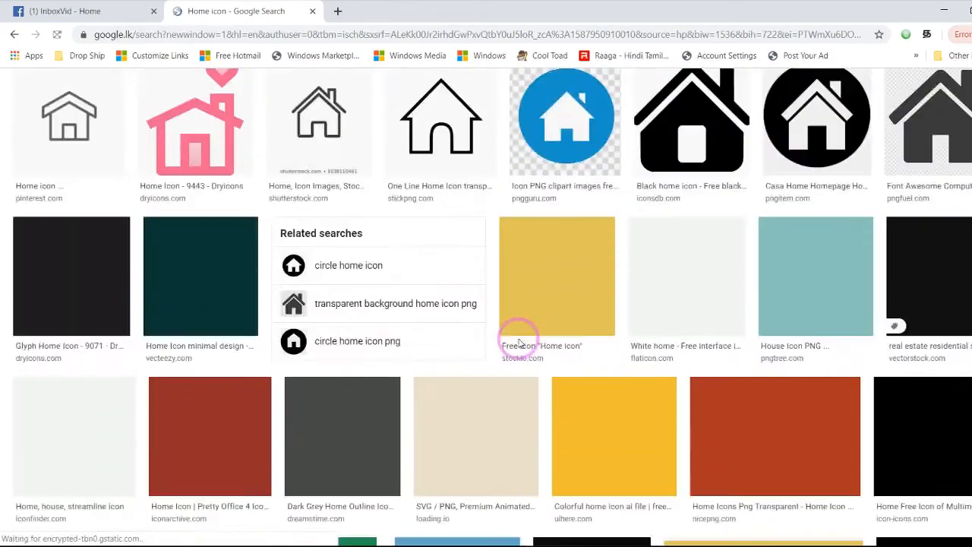
scroll(520, 351, "up", 5)
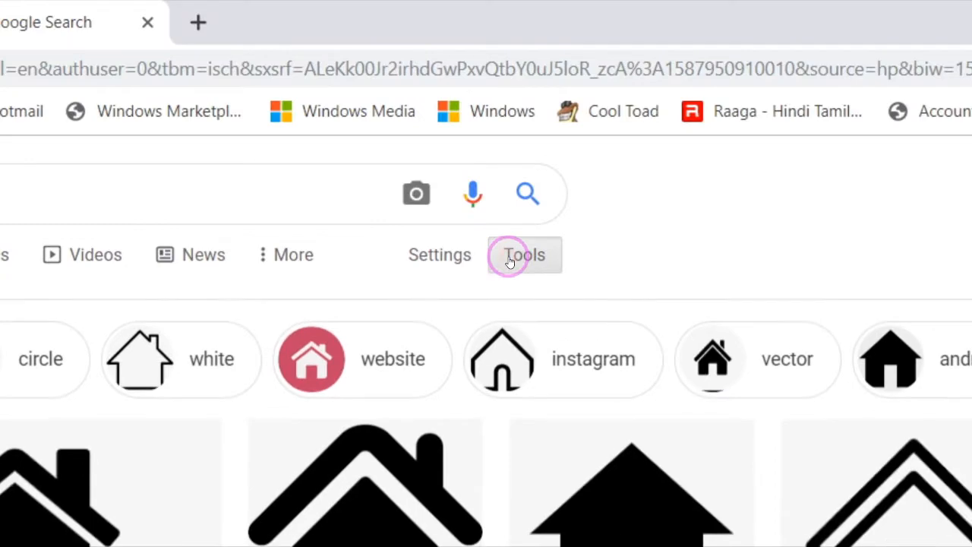
left_click(509, 280)
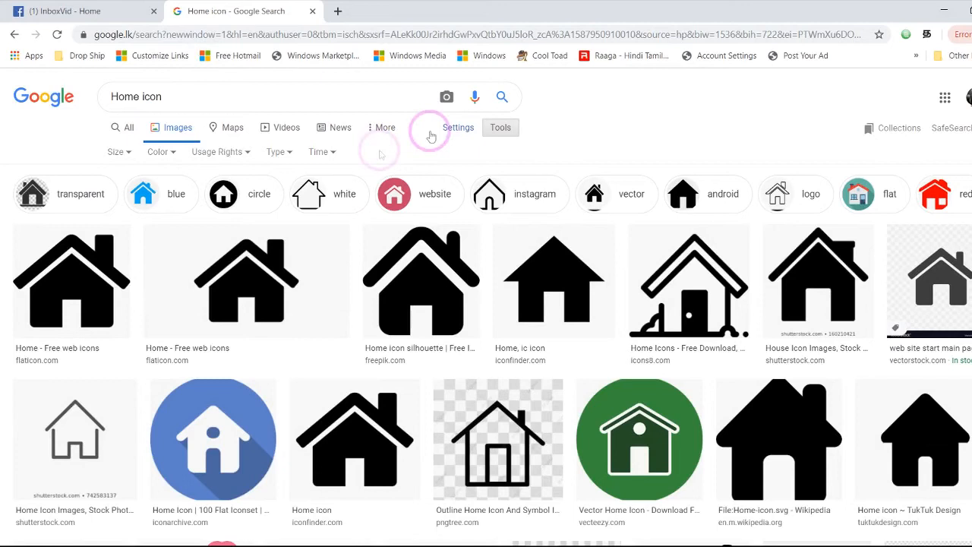
left_click(172, 155)
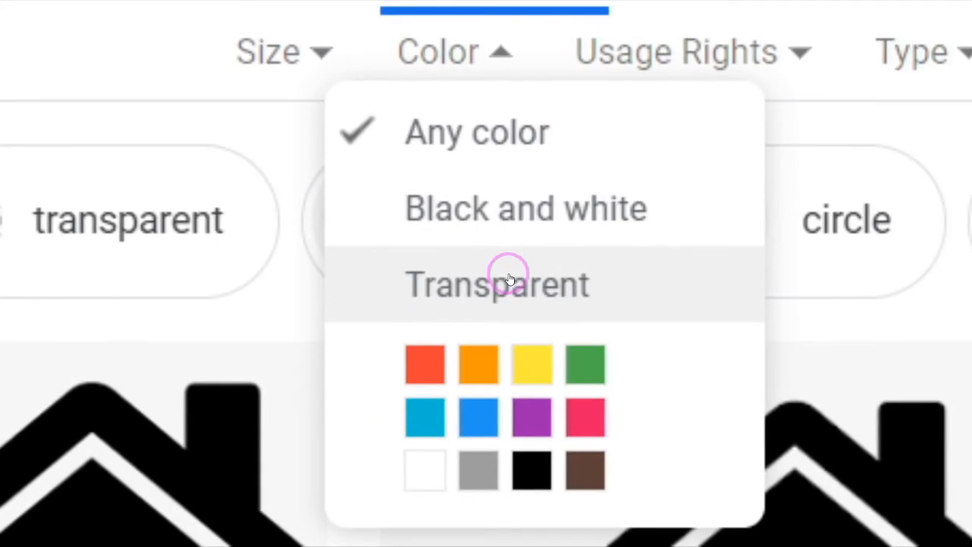
left_click(509, 279)
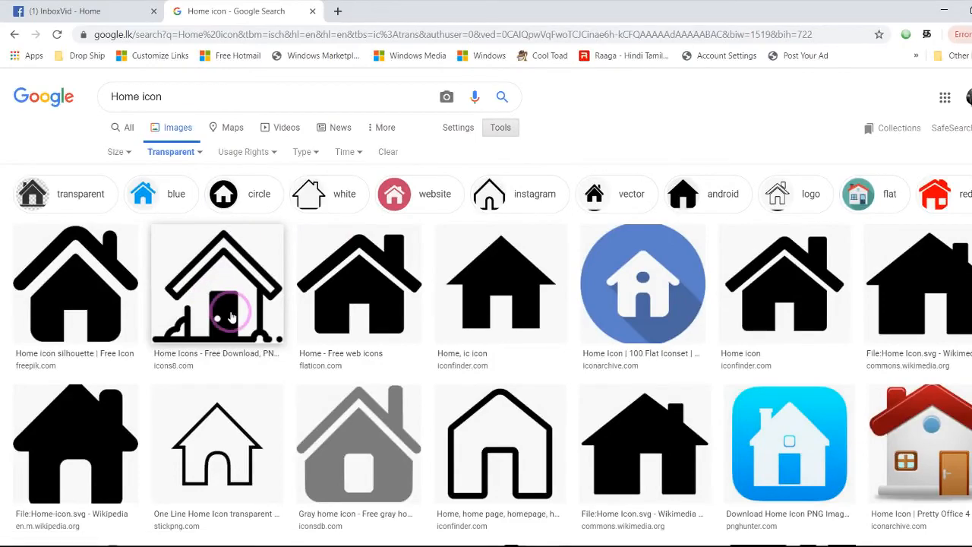
scroll(370, 370, "down", 5)
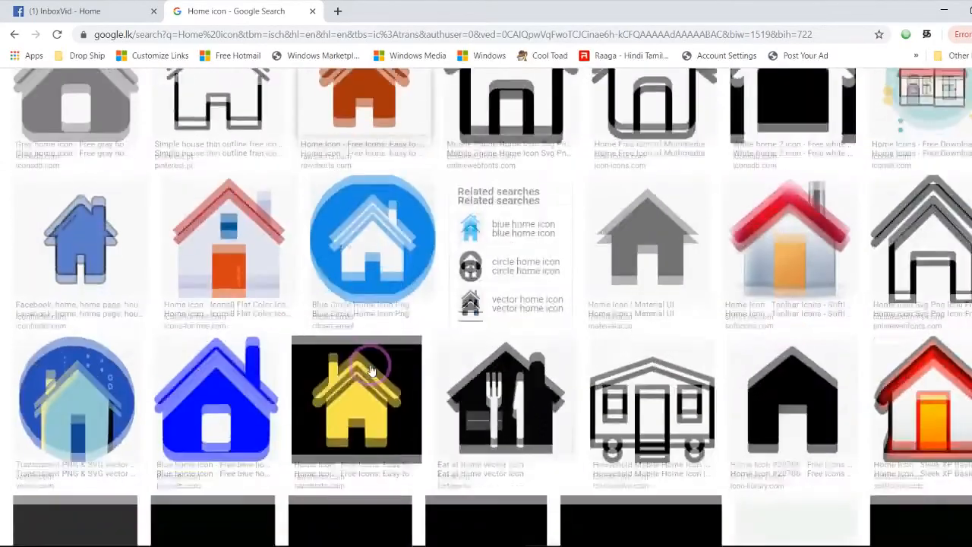
Find the red-roofed Toolbar Icons house from SoftIcons.com in the image results and save its preview image as unnamed.png.
scroll(653, 407, "up", 3)
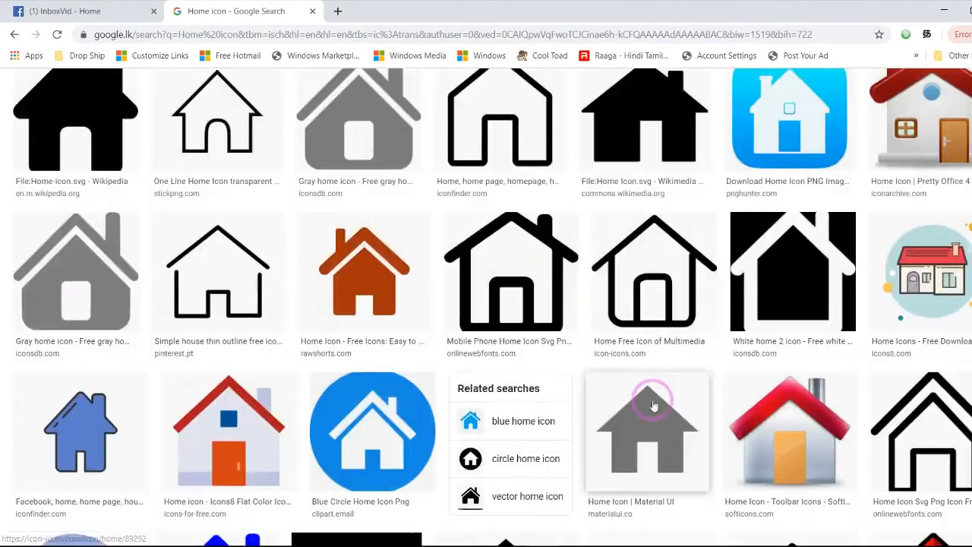
scroll(653, 406, "up", 4)
scroll(653, 404, "down", 5)
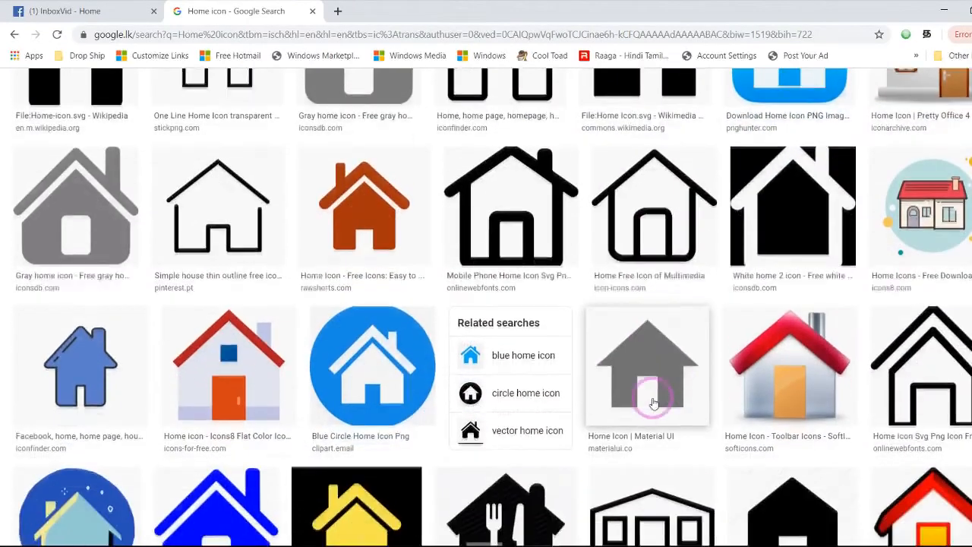
scroll(790, 379, "down", 2)
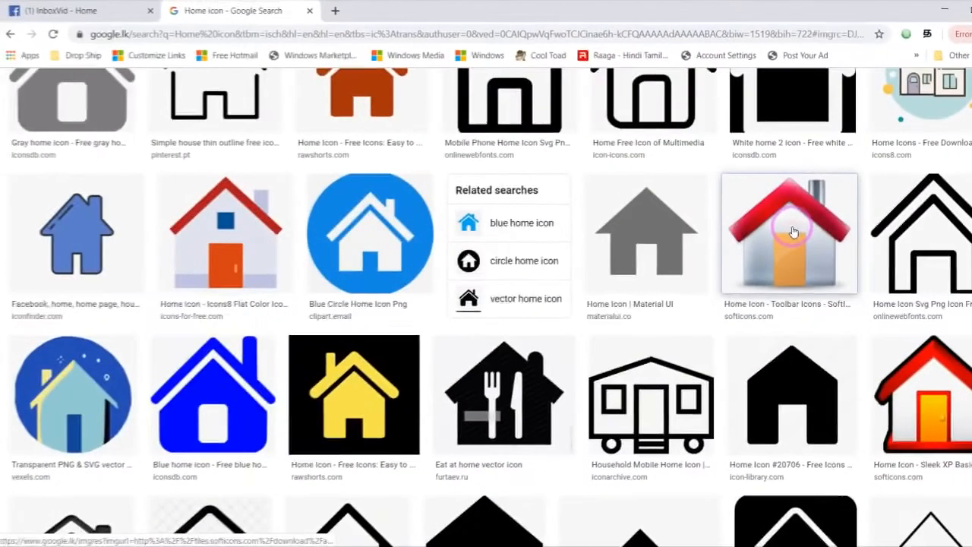
left_click(596, 279)
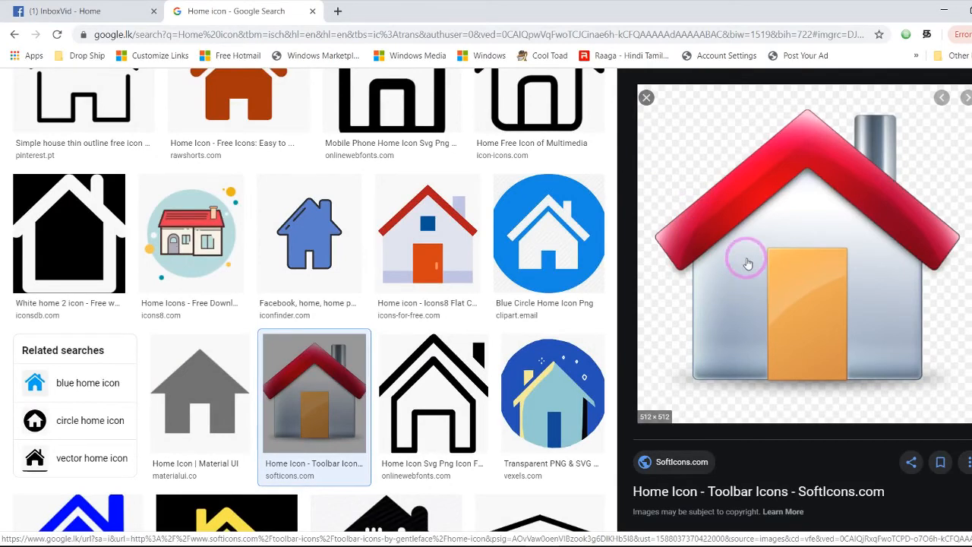
right_click(774, 228)
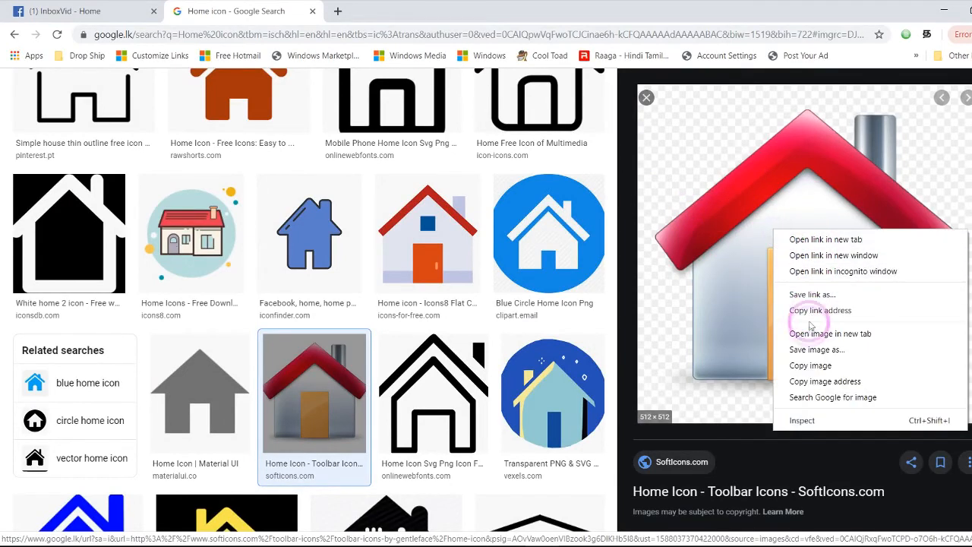
left_click(811, 350)
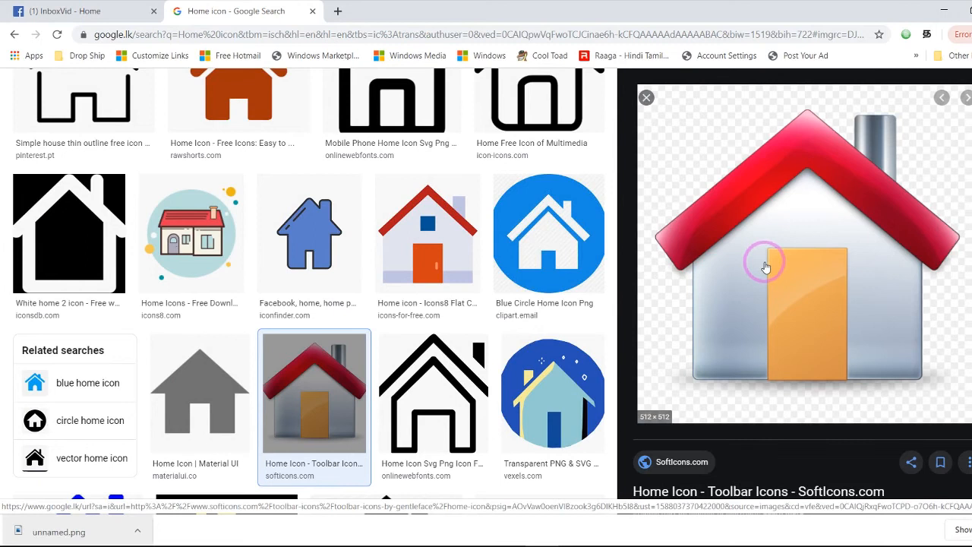
Open the icon's SoftIcons page and download the 512x512 px PNG version of the house.
scroll(744, 327, "down", 1)
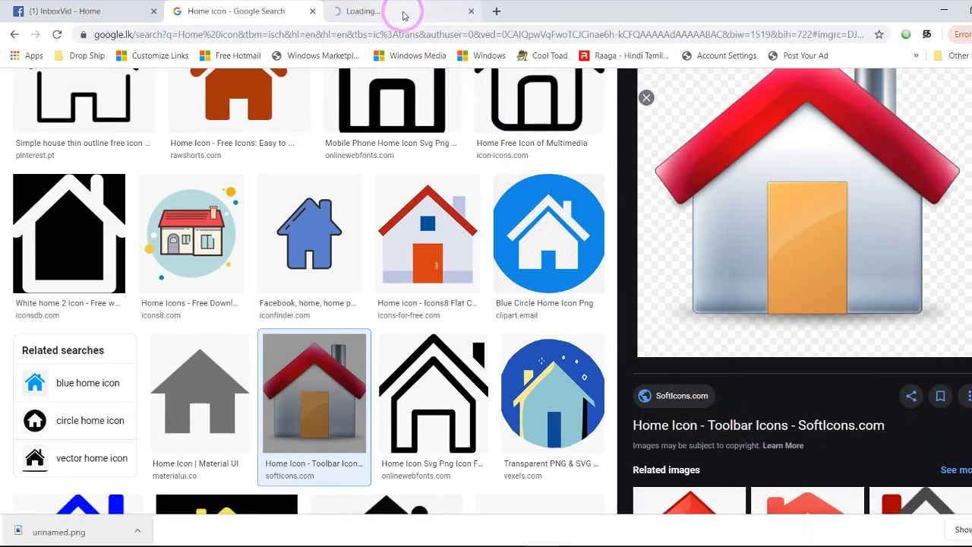
left_click(404, 12)
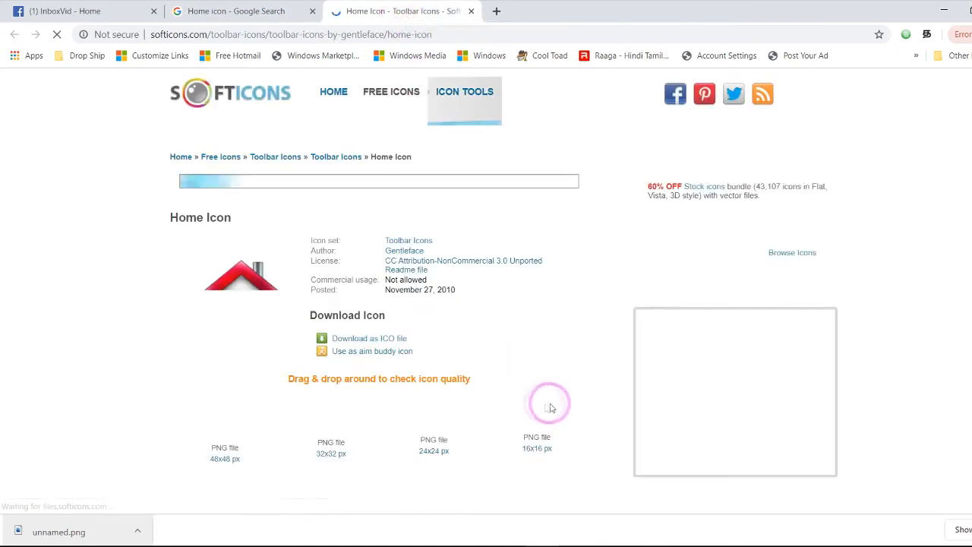
scroll(256, 373, "down", 1)
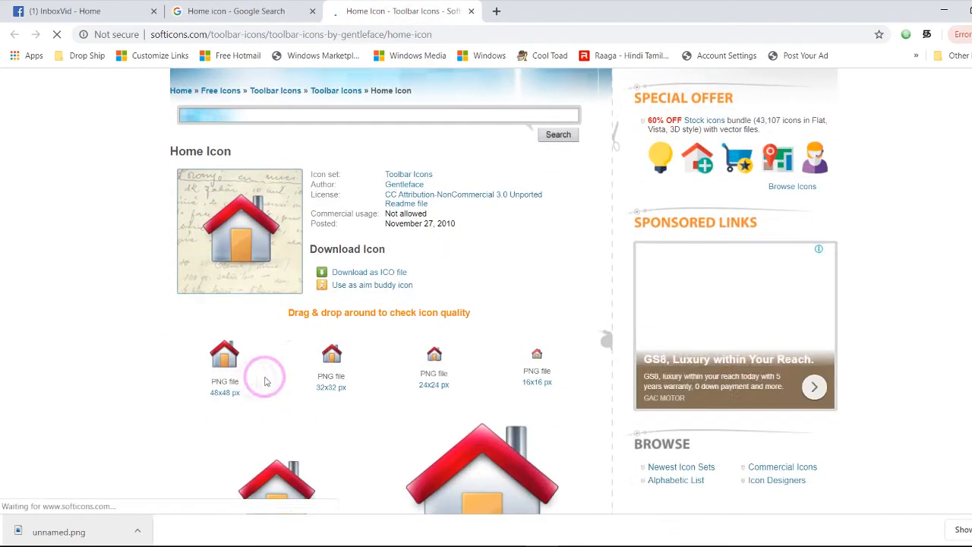
scroll(514, 388, "down", 2)
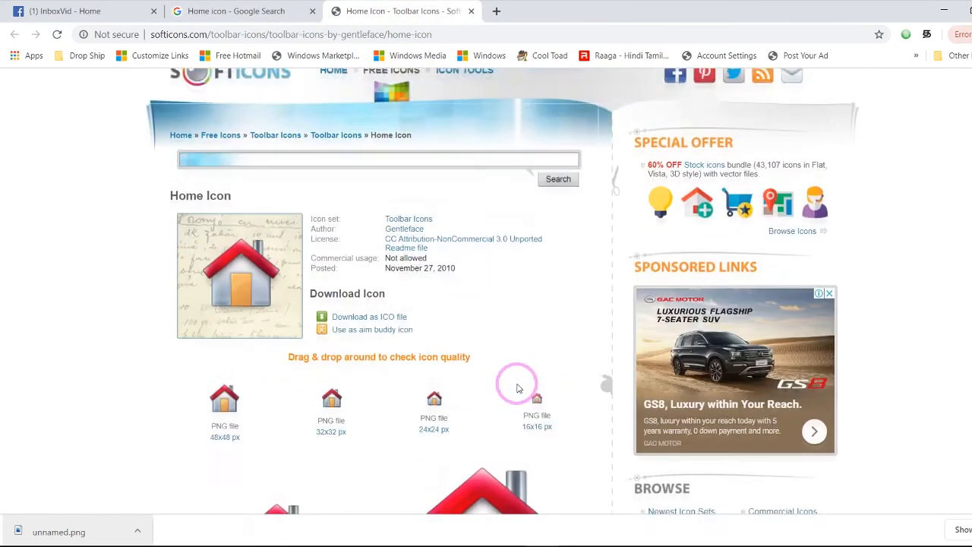
scroll(514, 393, "down", 8)
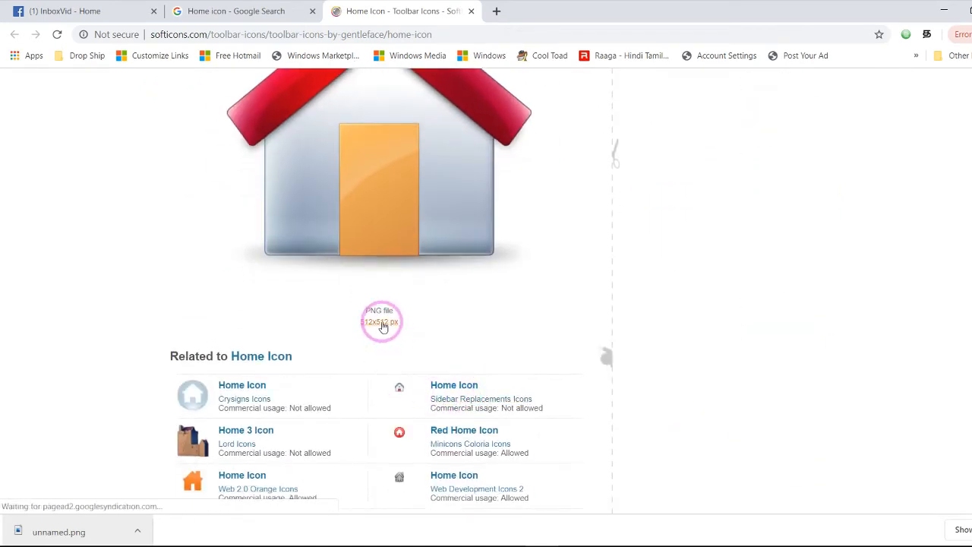
right_click(382, 201)
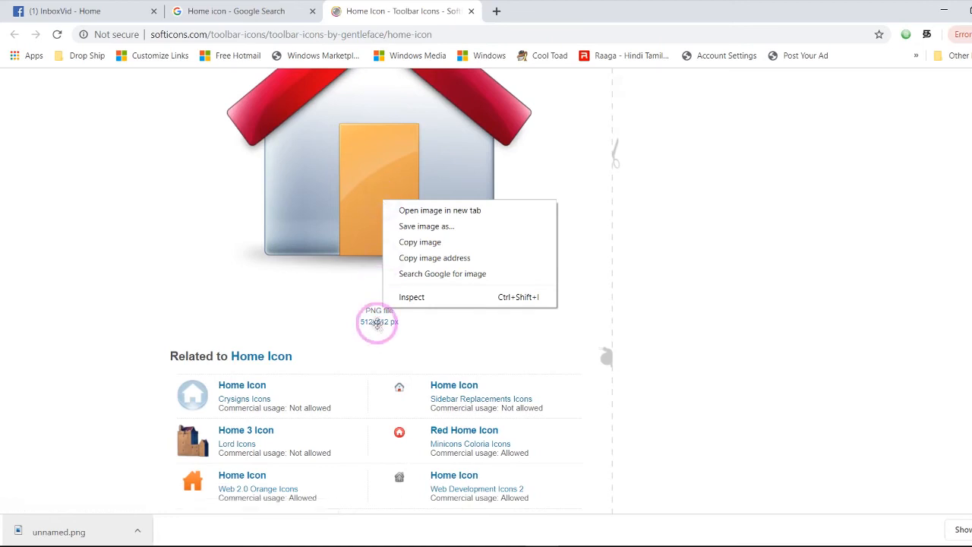
left_click(379, 321)
scroll(358, 217, "up", 1)
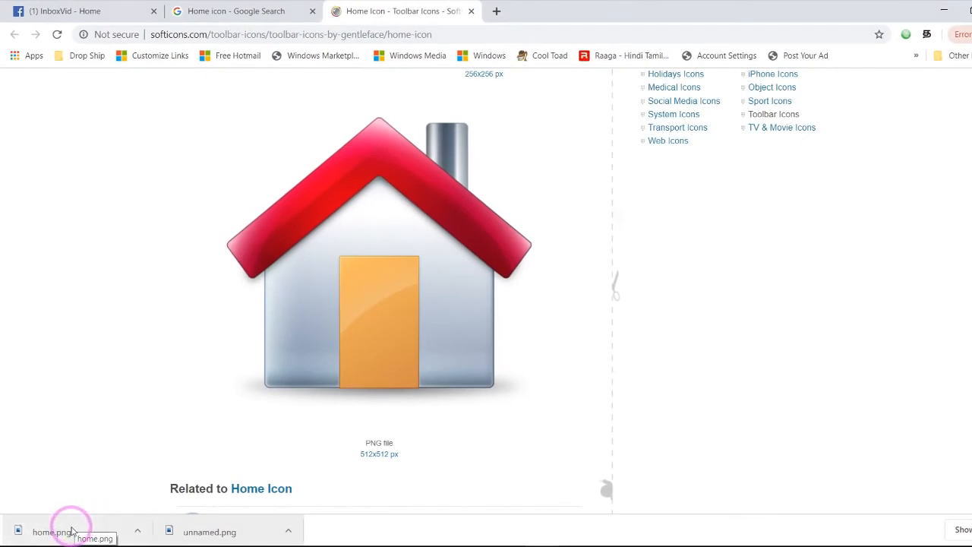
Switch to Photoshop, place the downloaded home.png in the cover document at about 17% scale and move it just above the red banner.
left_click_drag(72, 532, 256, 537)
left_click_drag(278, 543, 341, 350)
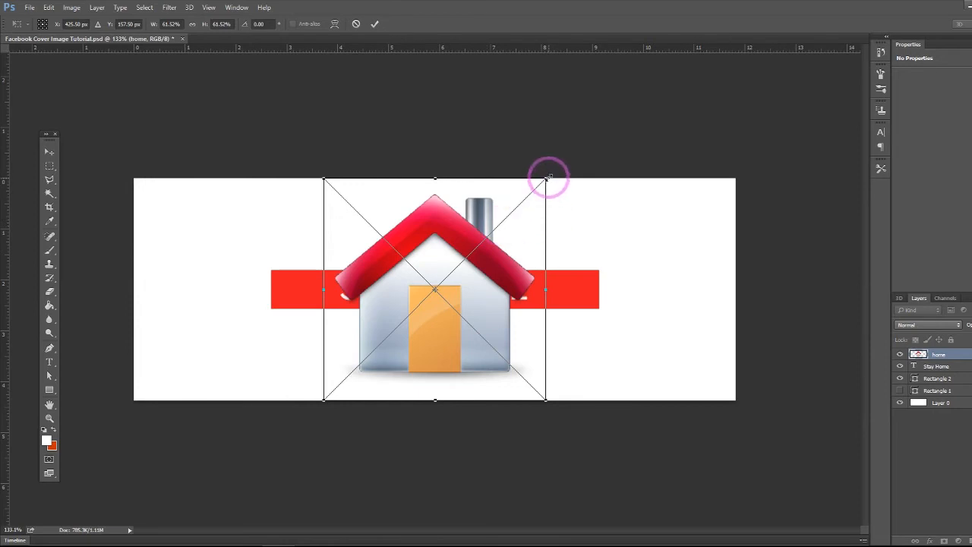
left_click_drag(548, 177, 452, 242)
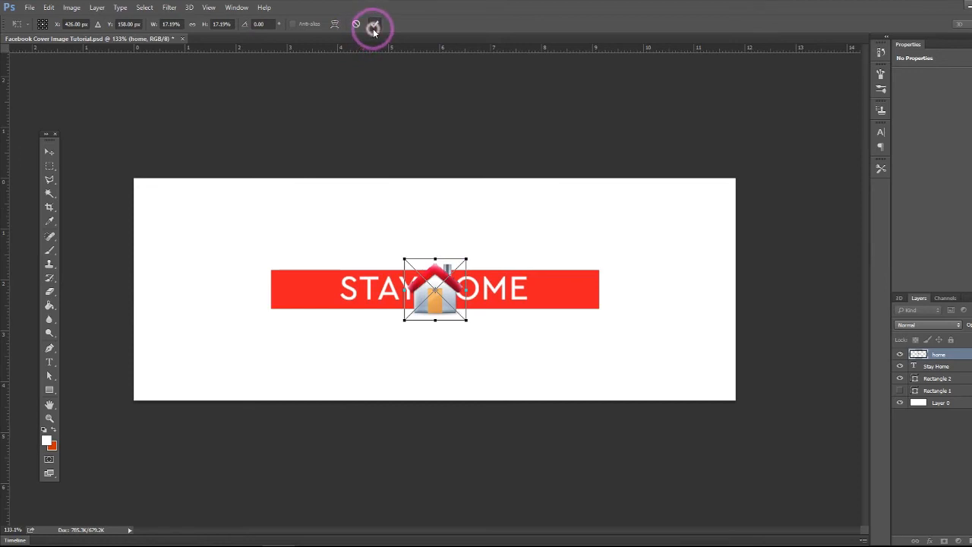
left_click(373, 27)
left_click_drag(436, 308, 436, 260)
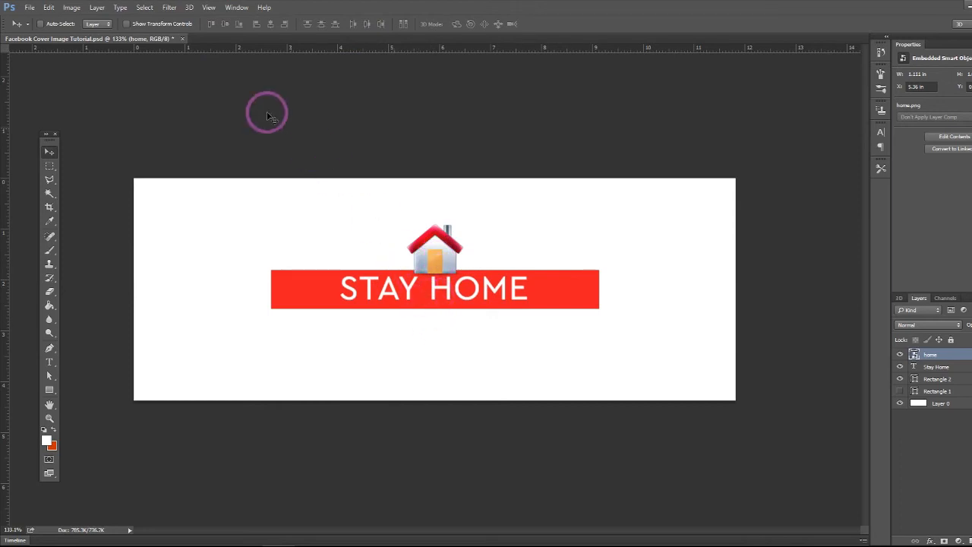
Show the guides and move the Stay Home text and red banner down together until the banner's top edge meets the horizontal center guide.
left_click(209, 7)
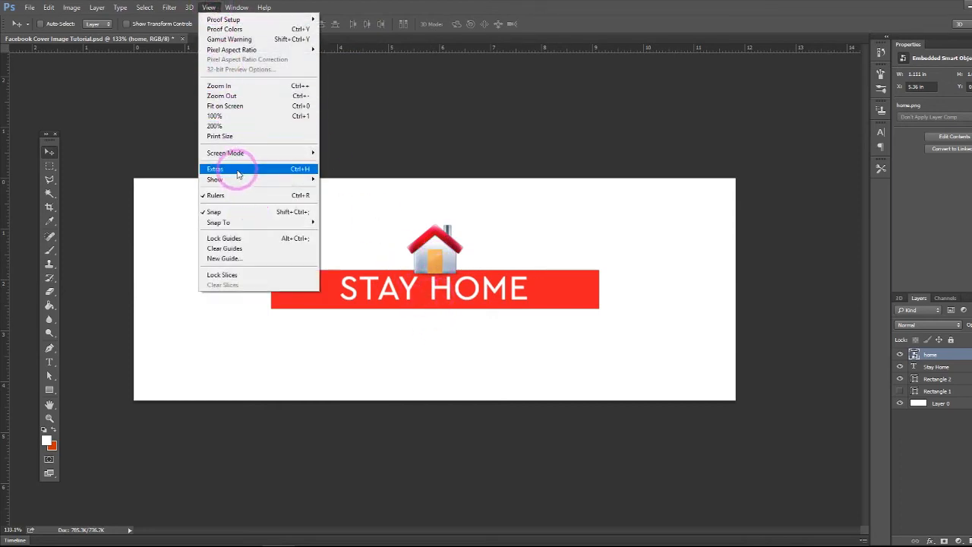
left_click(273, 172)
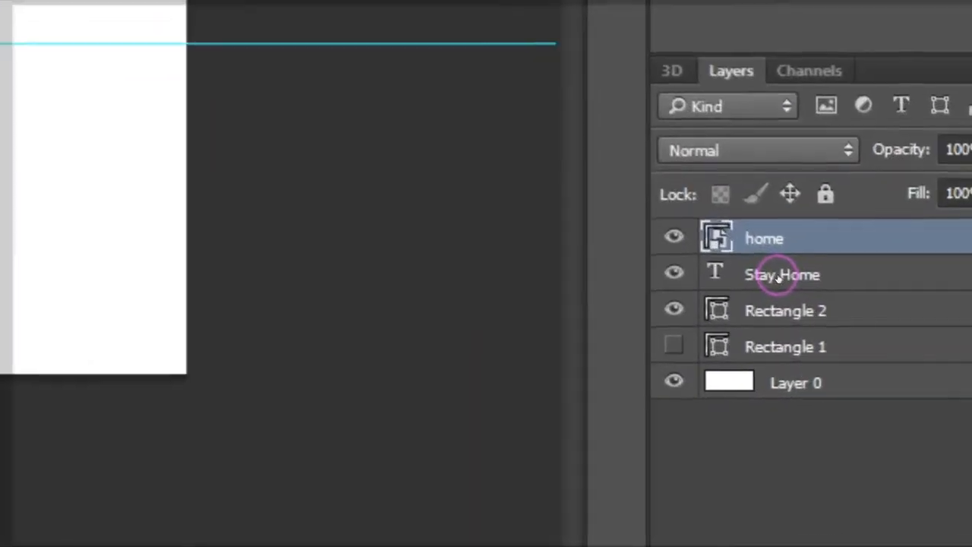
left_click(938, 368)
left_click(779, 297, "shift")
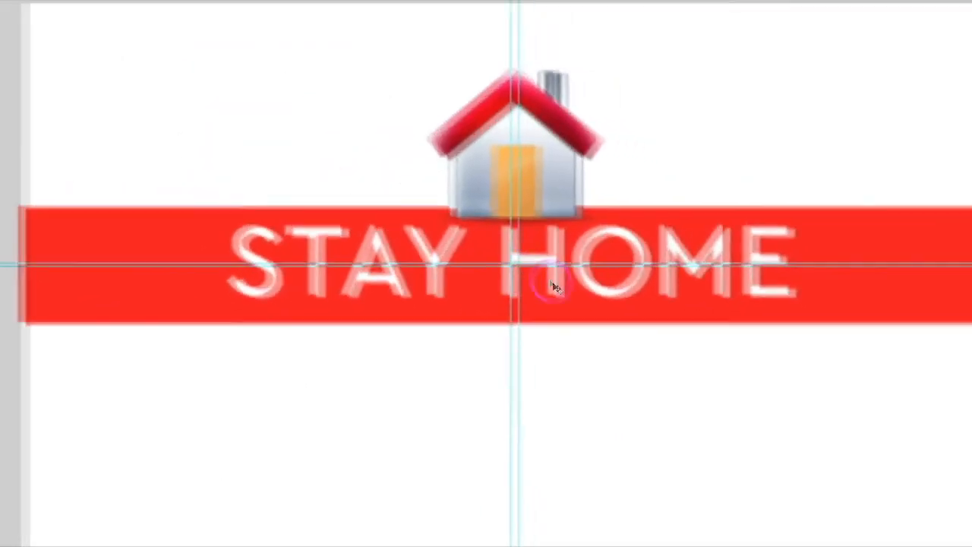
left_click_drag(472, 325, 472, 343)
left_click_drag(509, 282, 508, 293)
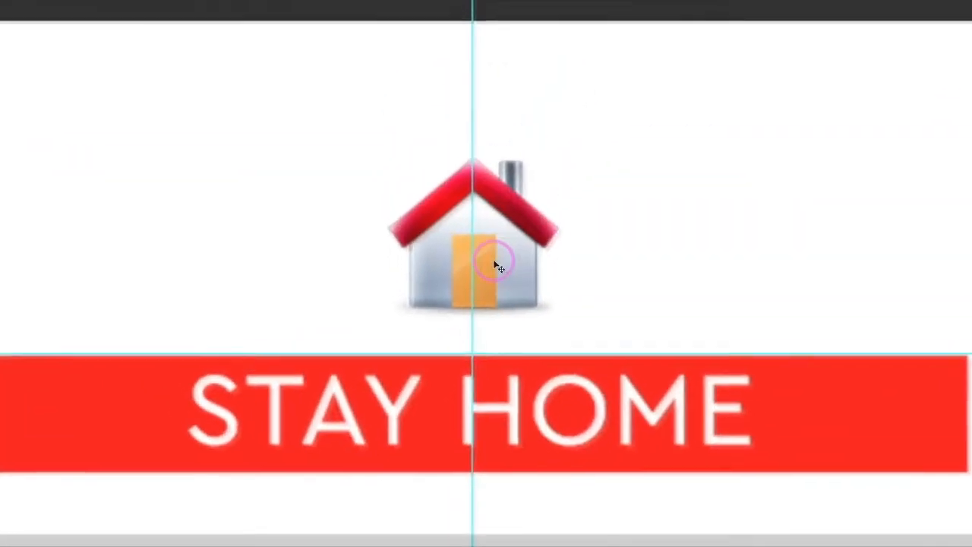
Select the home, Stay Home and Rectangle 2 layers and align their horizontal centers.
key("ctrl")
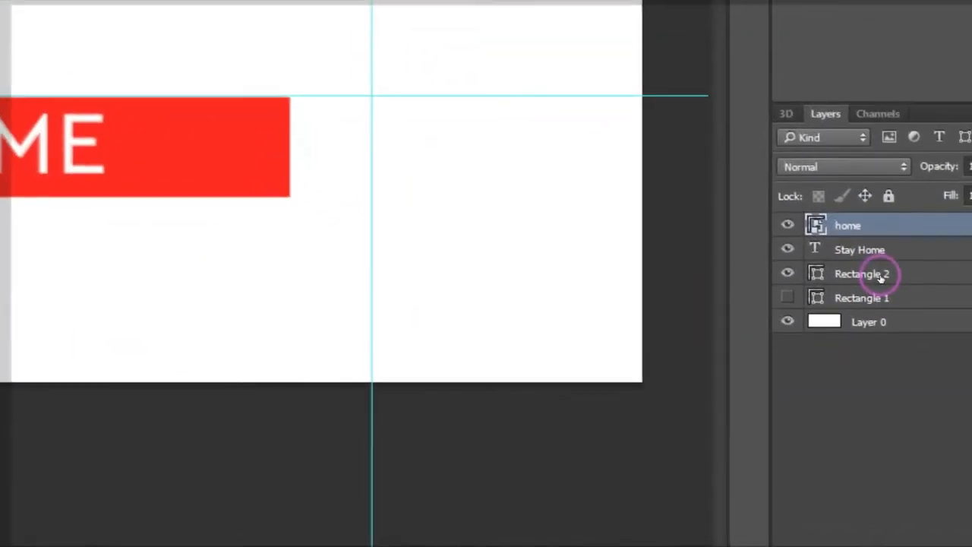
left_click(947, 381, "shift")
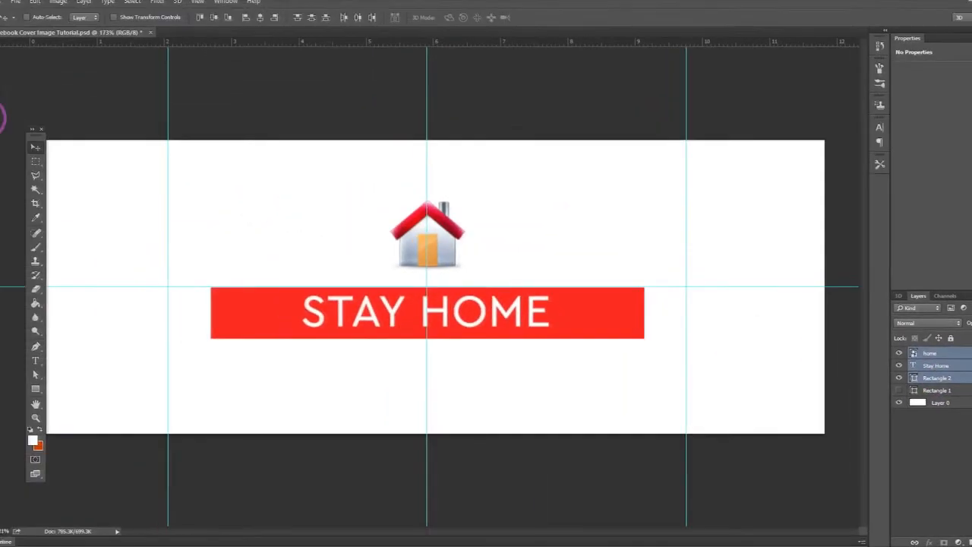
left_click(315, 24)
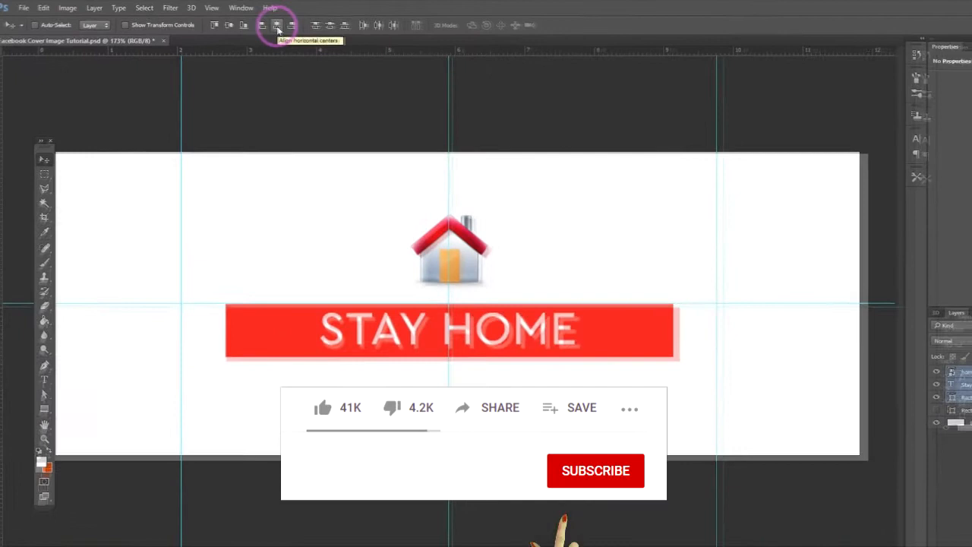
left_click(271, 25)
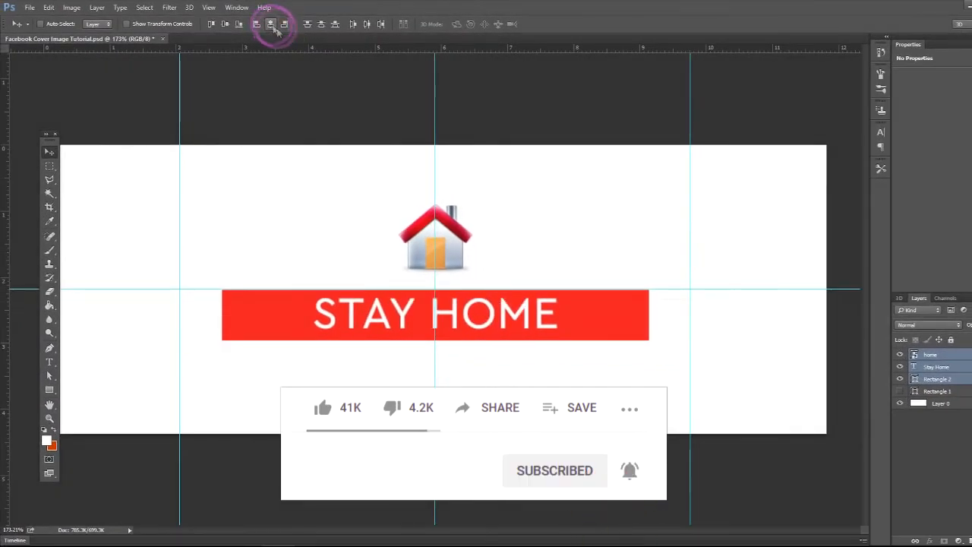
Nudge the three selected layers 1 px left to X 425 px with Free Transform, commit and hide the guides.
key("ctrl")
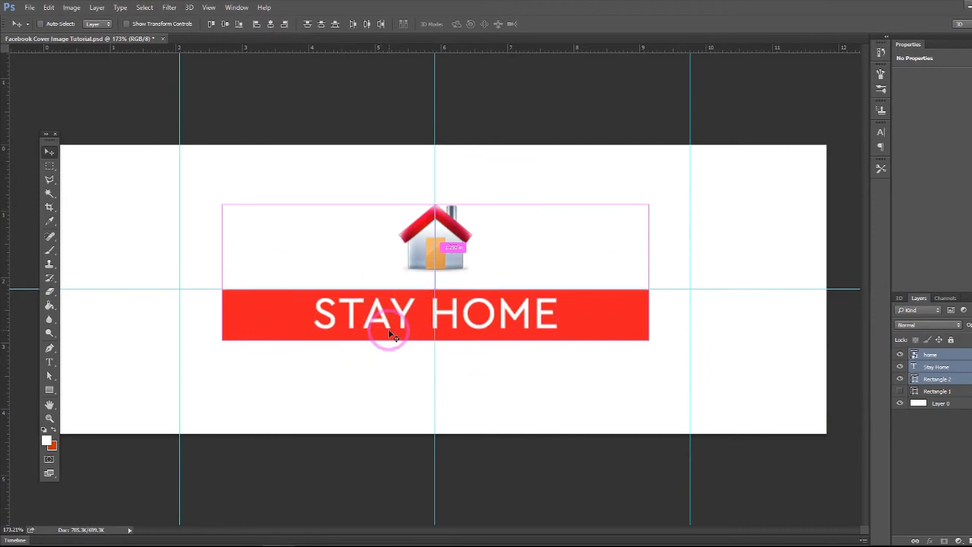
key("ctrl+t")
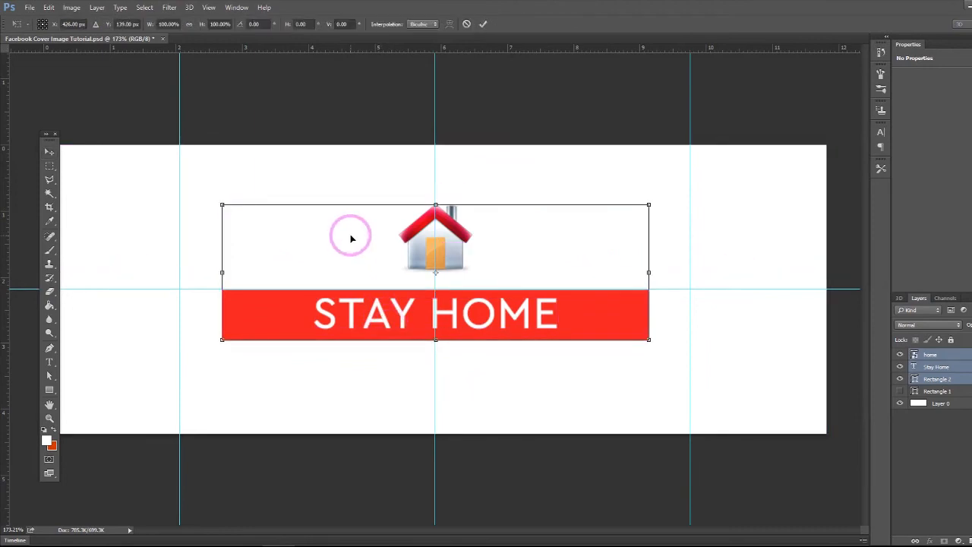
key("Left")
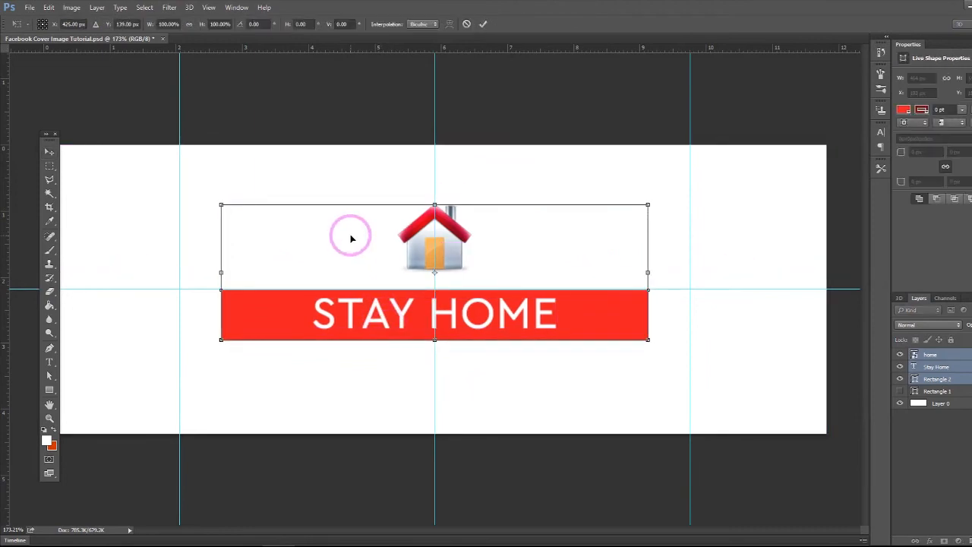
key("Return")
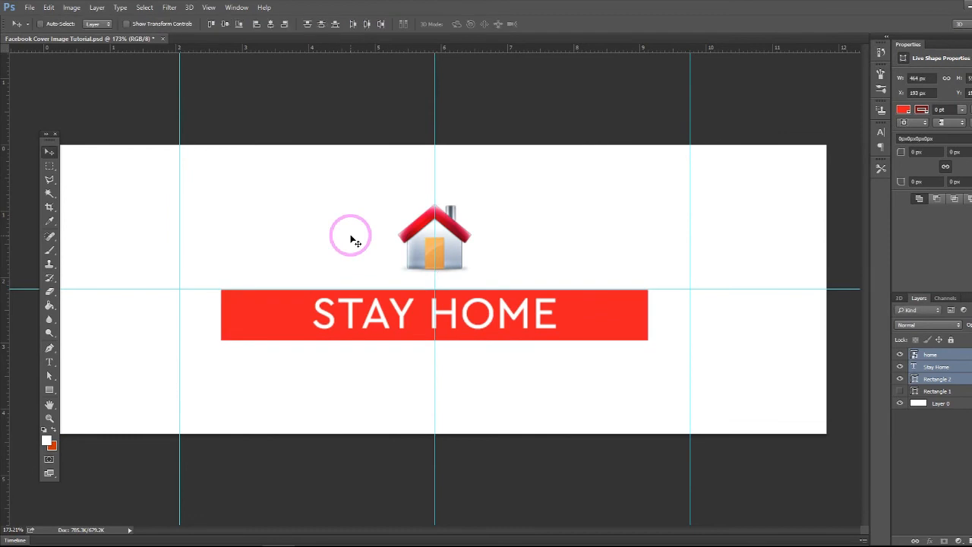
scroll(503, 343, "down", 2)
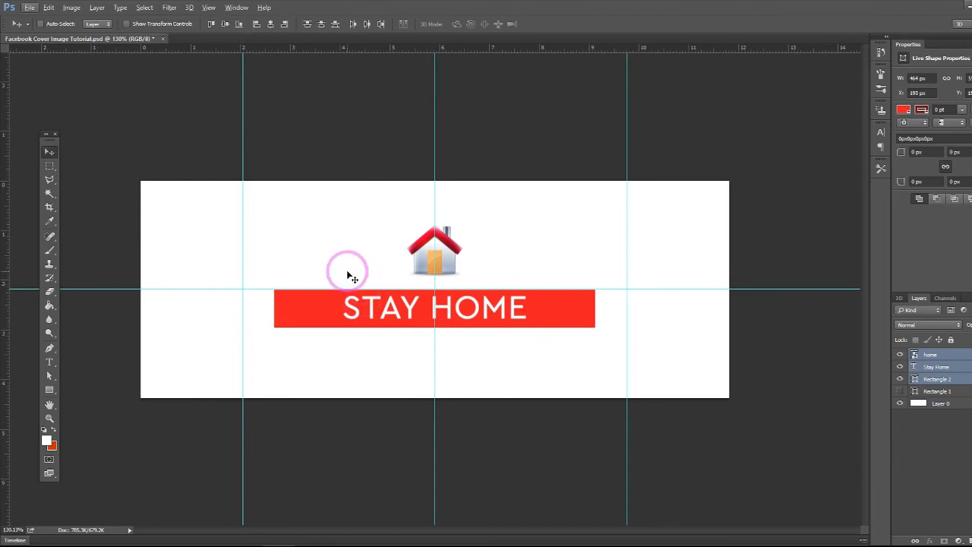
key("ctrl+h")
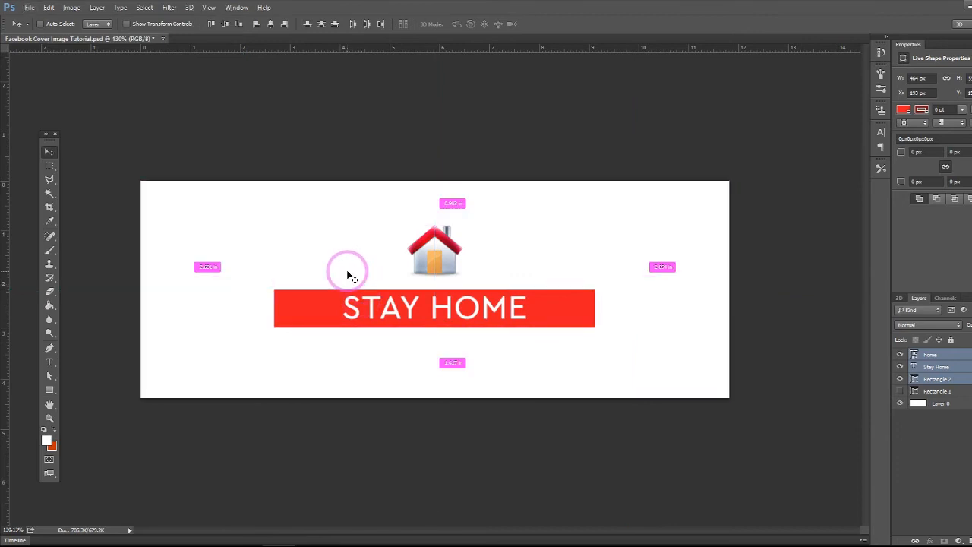
Draw an 851 x 315 px rectangle from the center of the canvas directly above Layer 0 with the Rectangle tool.
left_click(922, 403)
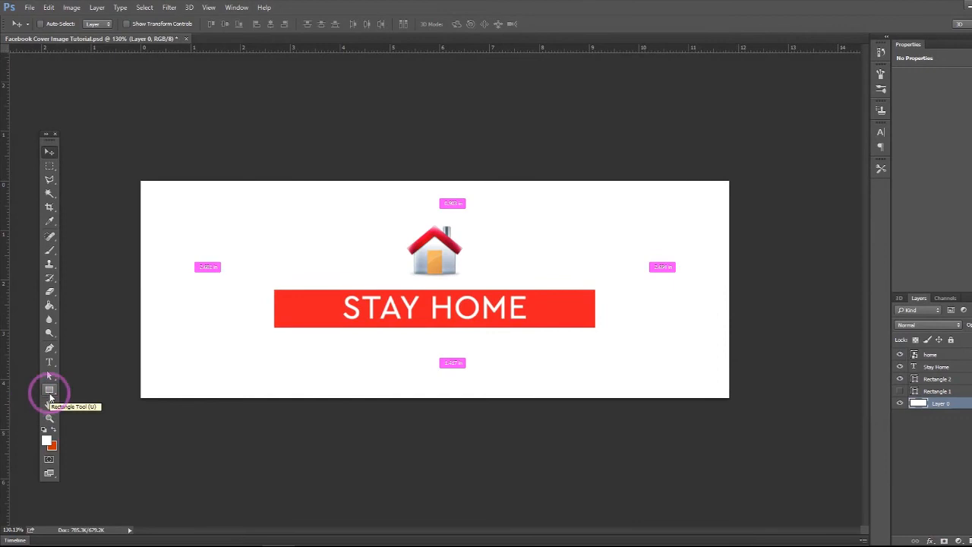
left_click(50, 394)
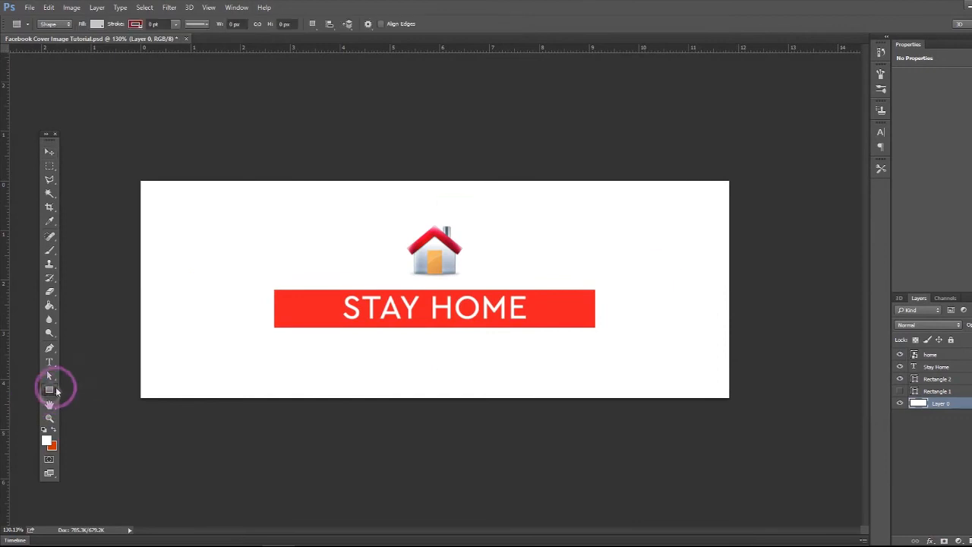
left_click(359, 242)
left_click(536, 219)
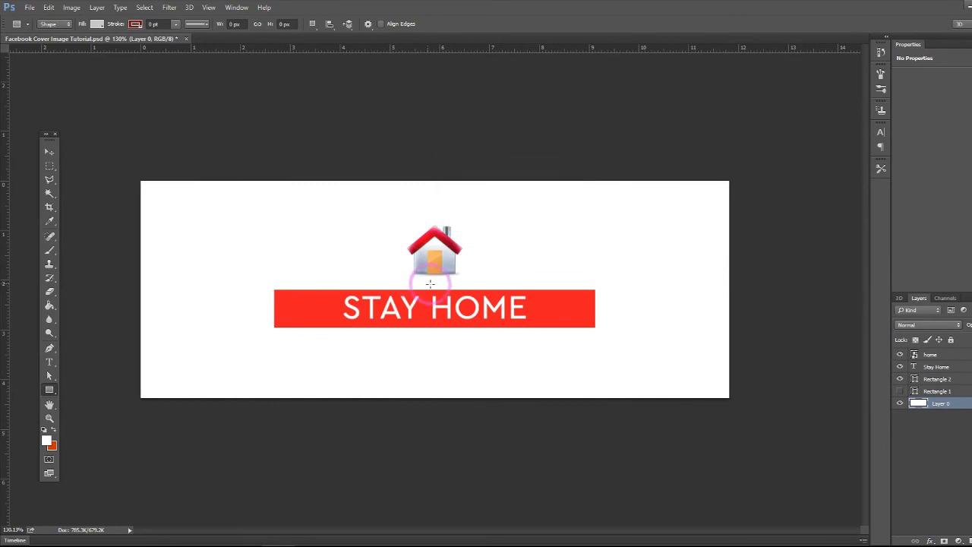
left_click(434, 286)
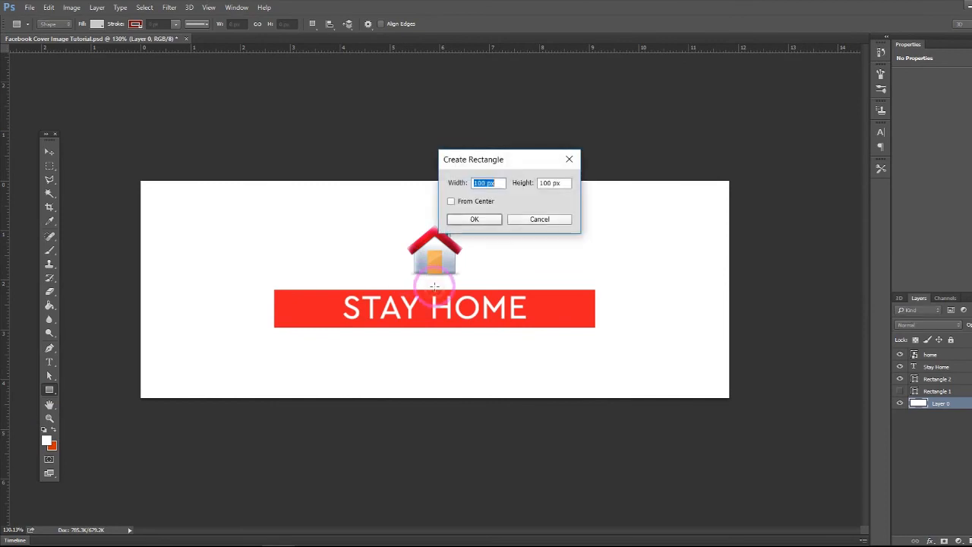
left_click(473, 203)
double_click(485, 185)
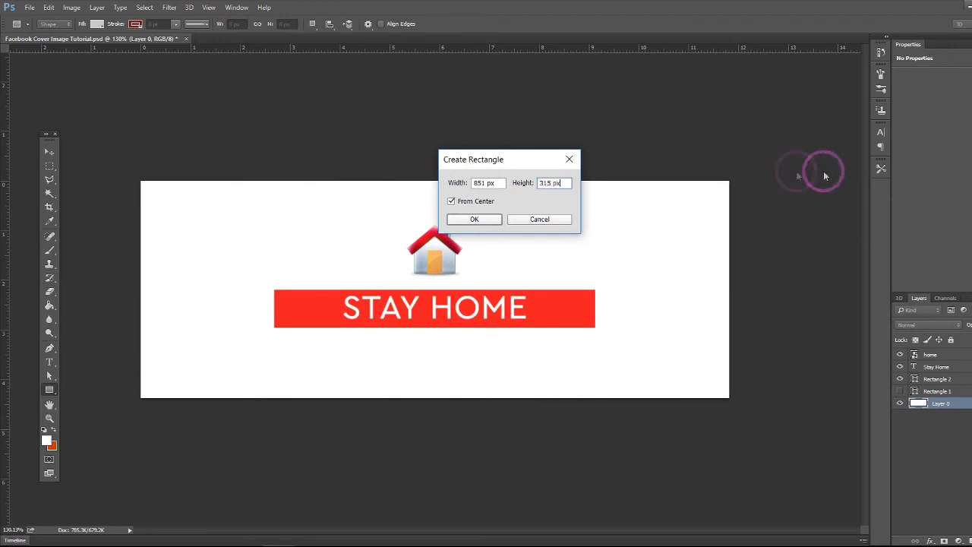
left_click(475, 219)
key("v")
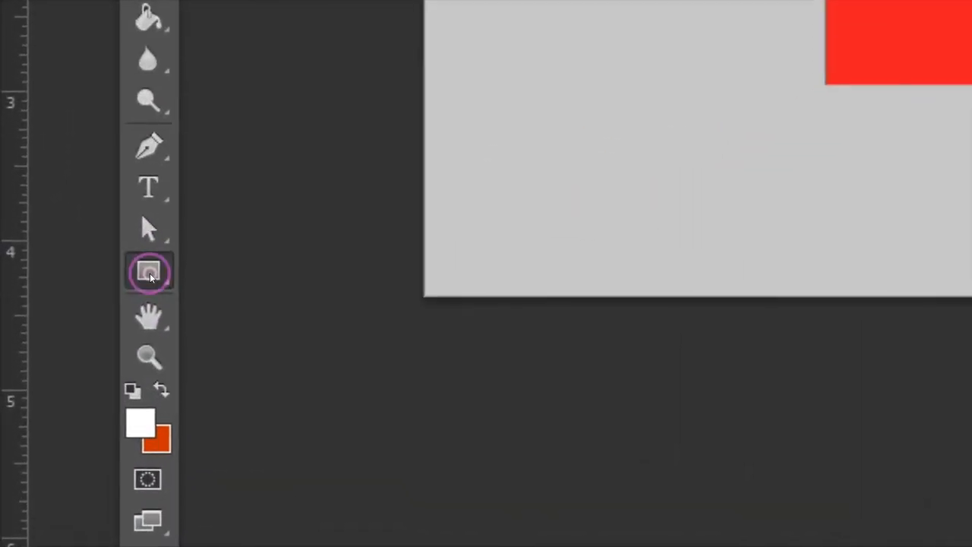
Try yellow, blue, lavender, pink and mauve fills on the full-size background rectangle and settle on pale yellow.
left_click(51, 392)
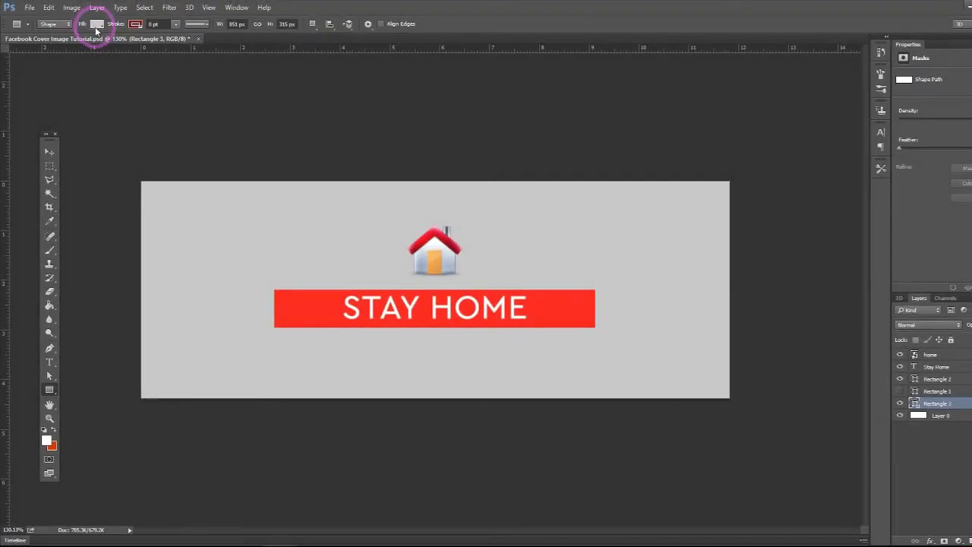
left_click(96, 25)
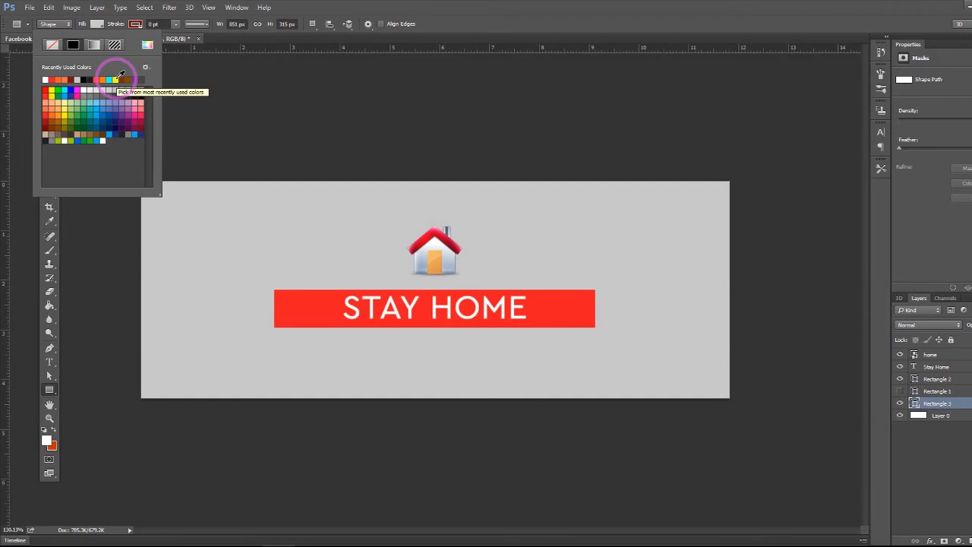
left_click(115, 79)
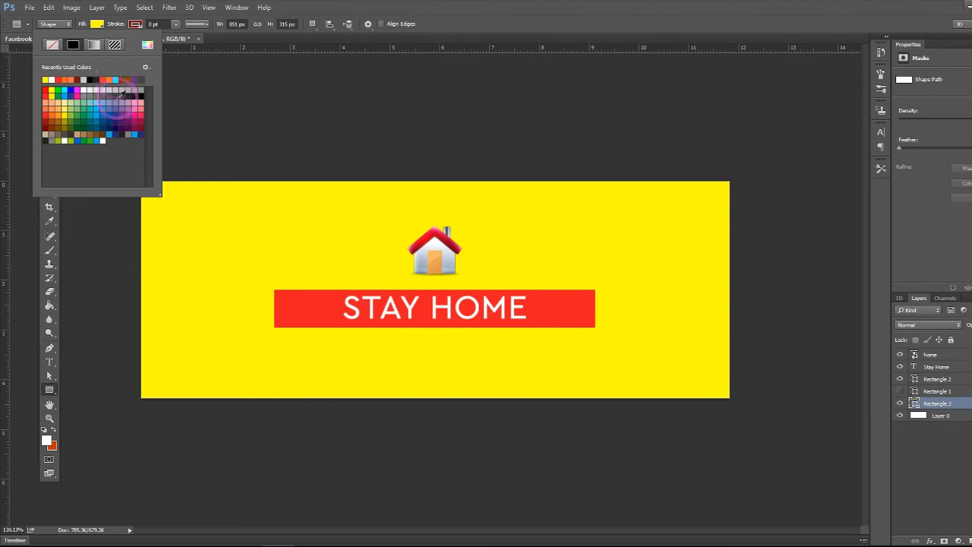
left_click(103, 105)
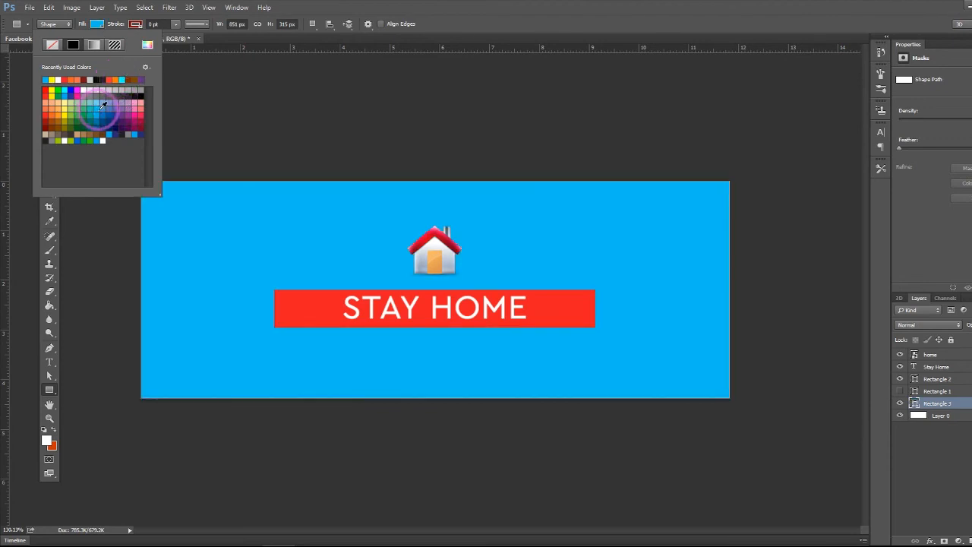
left_click(117, 119)
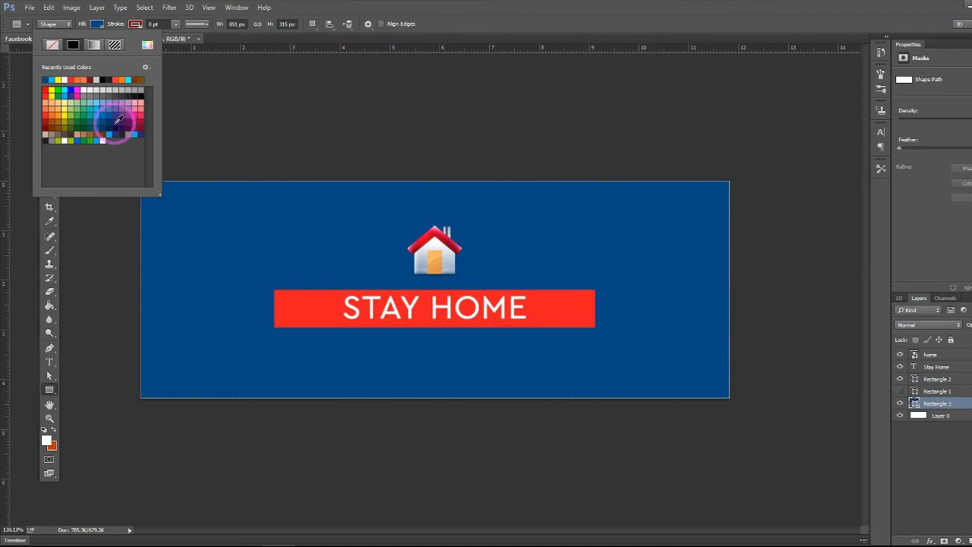
left_click(114, 110)
left_click(118, 103)
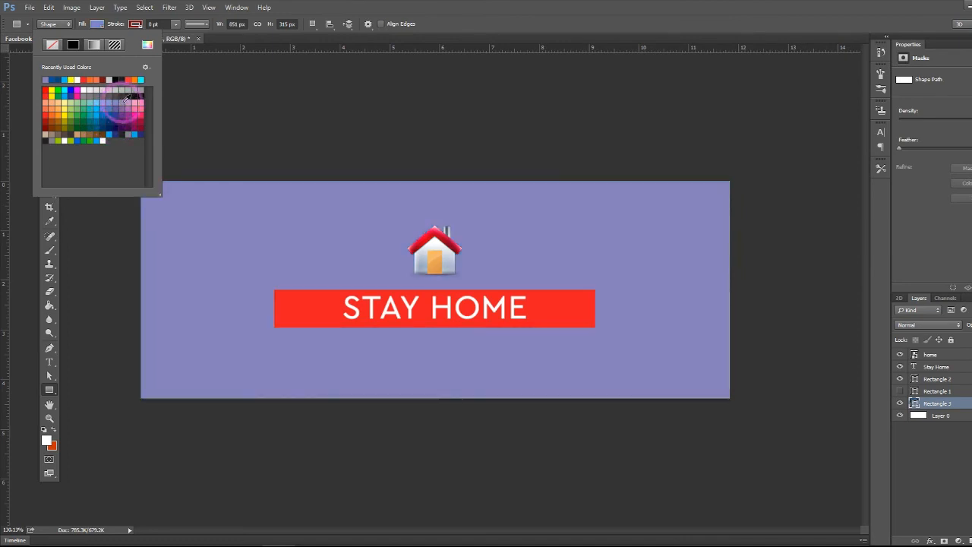
left_click(139, 102)
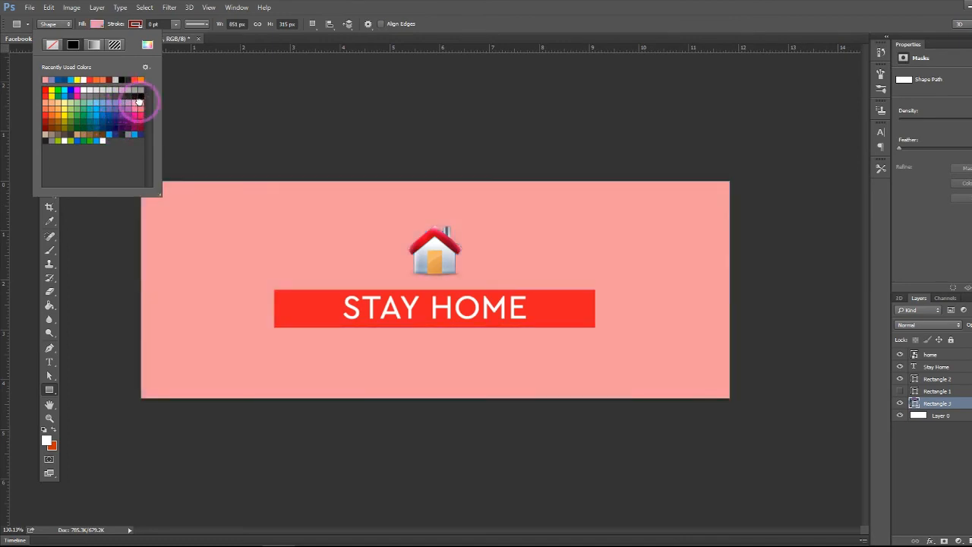
left_click(130, 101)
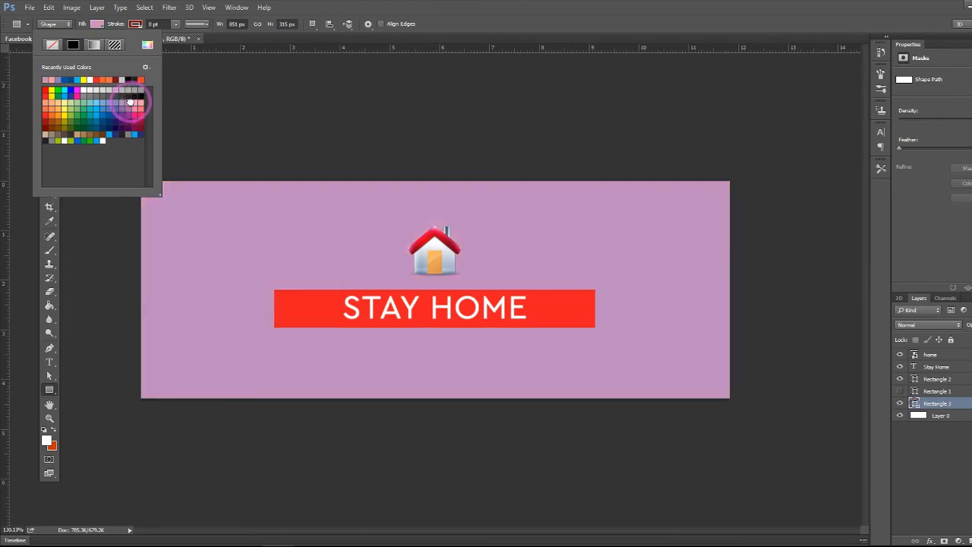
left_click(62, 102)
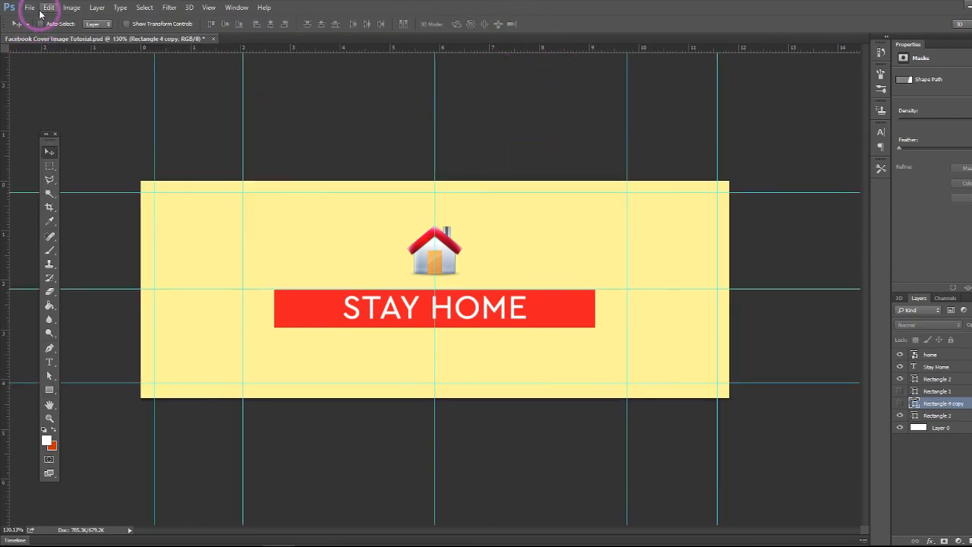
Start a Save for Web export of the cover, try the JPEG format and settle on PNG-24.
left_click(29, 8)
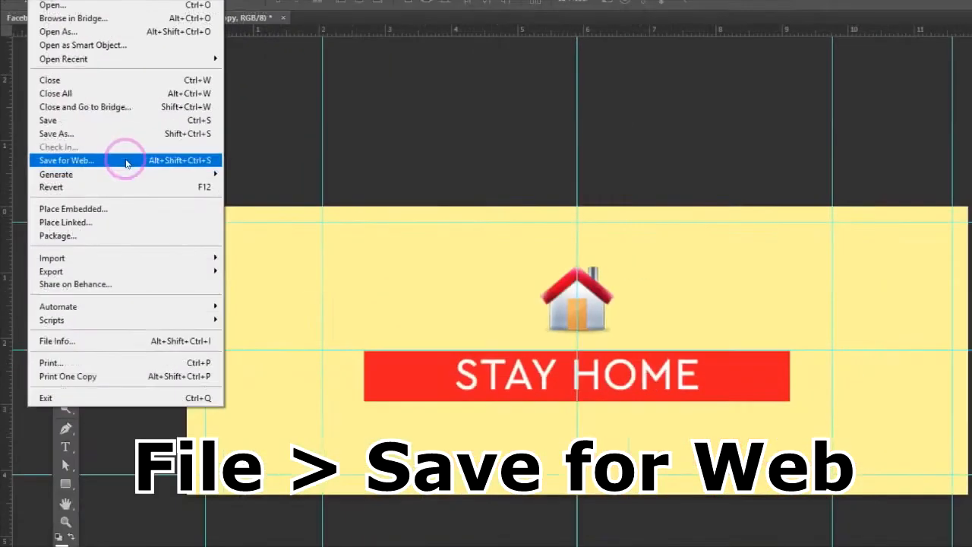
left_click(378, 278)
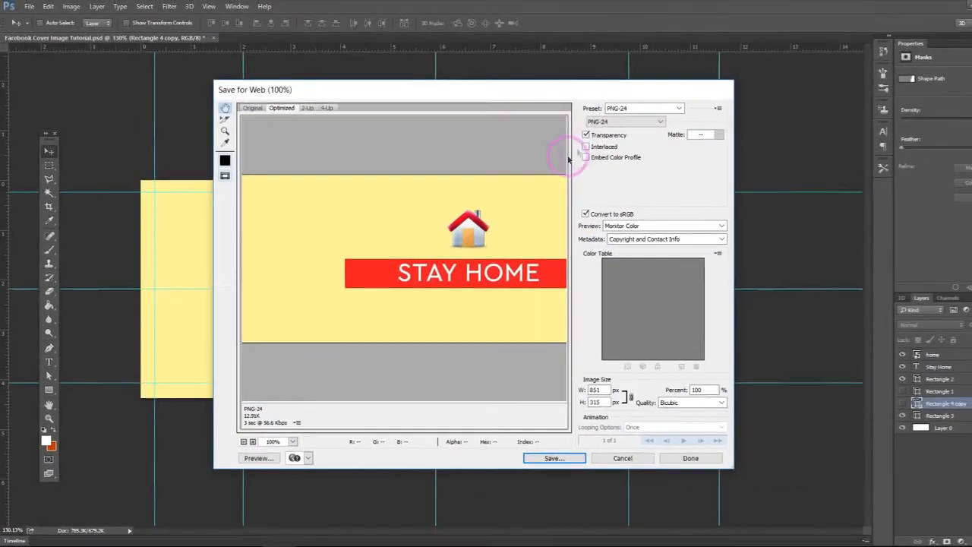
left_click(620, 123)
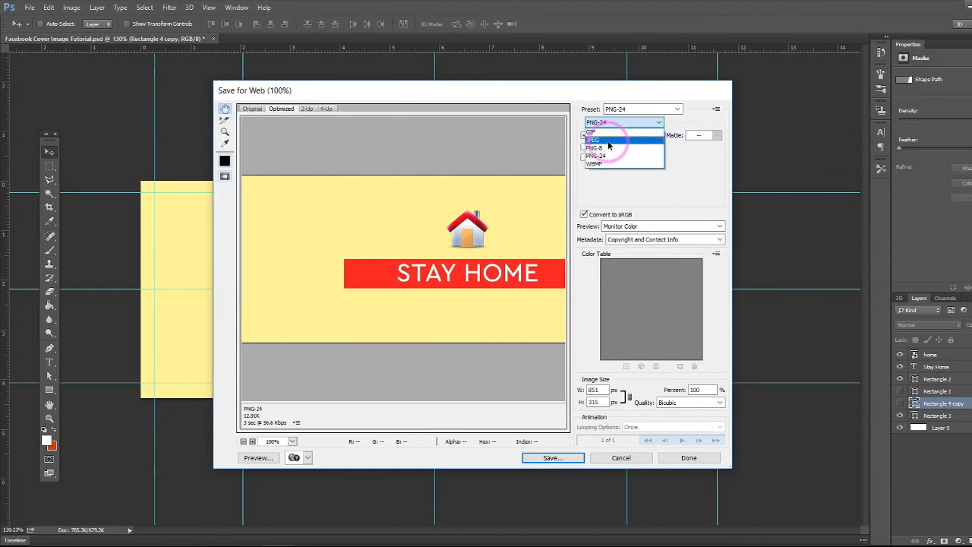
left_click(608, 140)
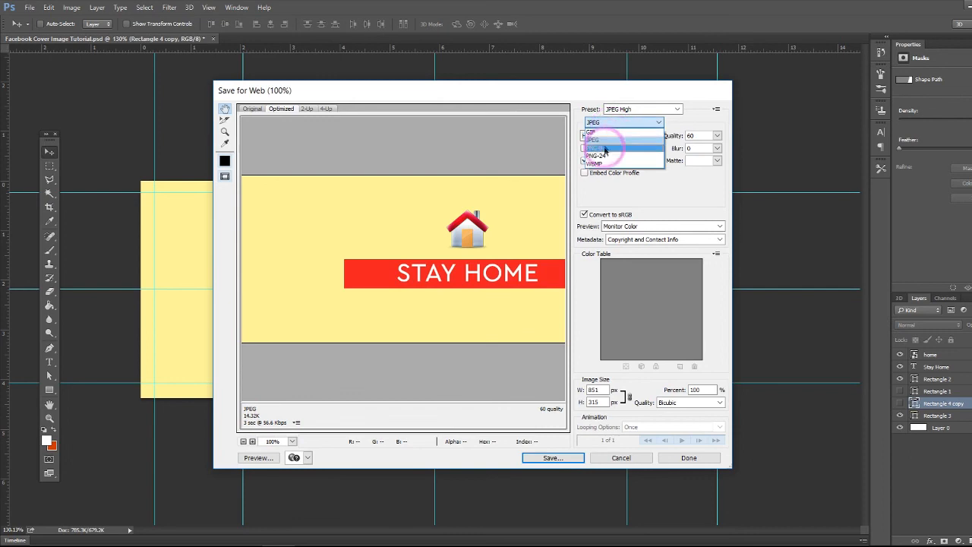
left_click(611, 158)
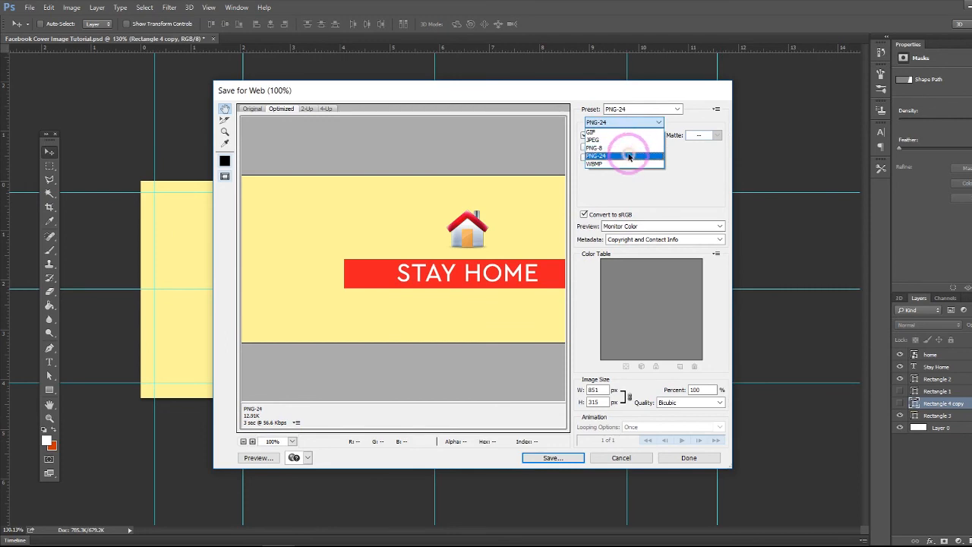
left_click(629, 156)
left_click(626, 123)
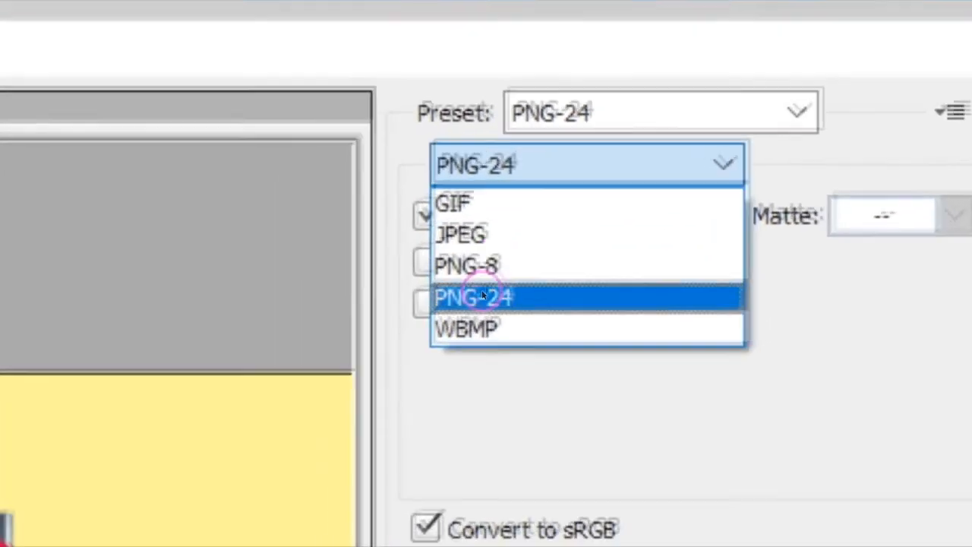
left_click(608, 156)
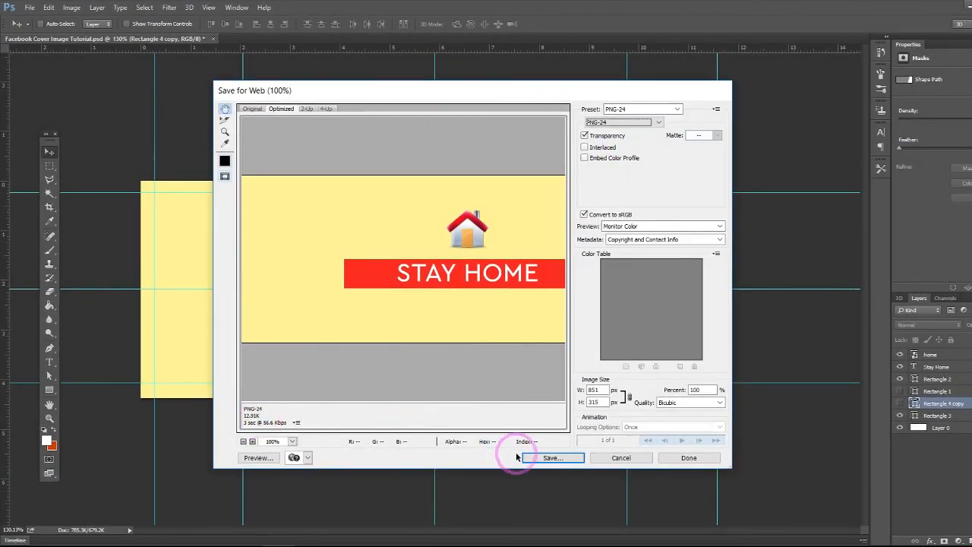
Save the optimized image as Facebook-Cover-Image-Tutorial.png in the Tutorial folder inside Inboxvid.
left_click(548, 457)
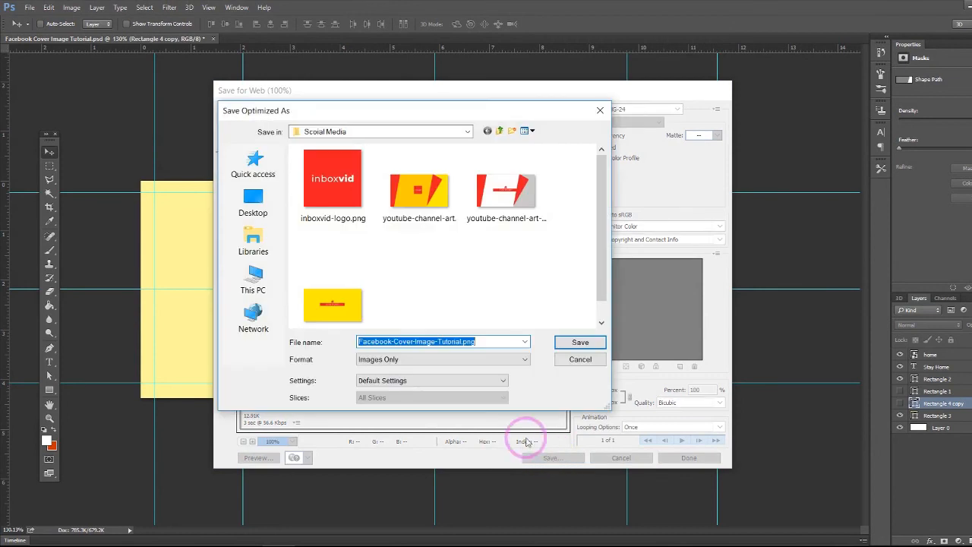
left_click(499, 130)
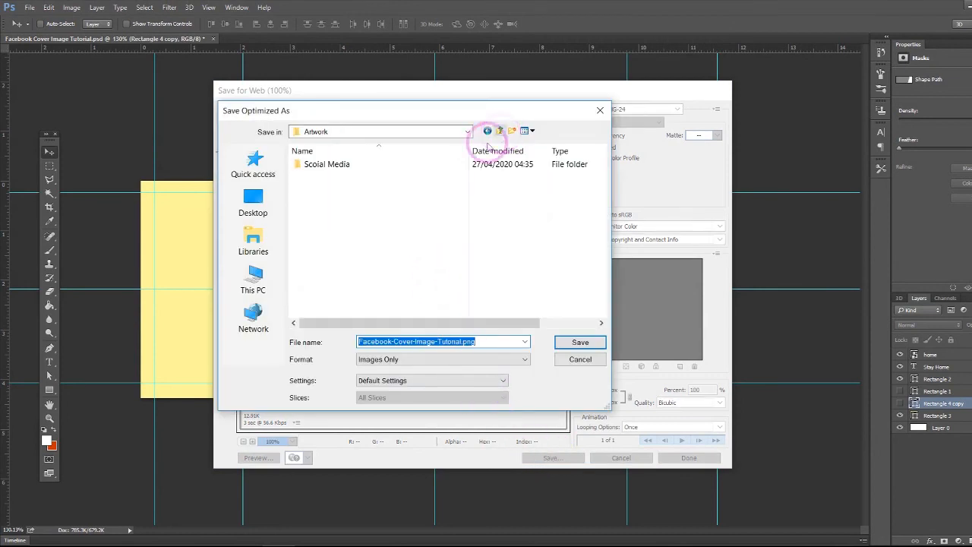
left_click(500, 131)
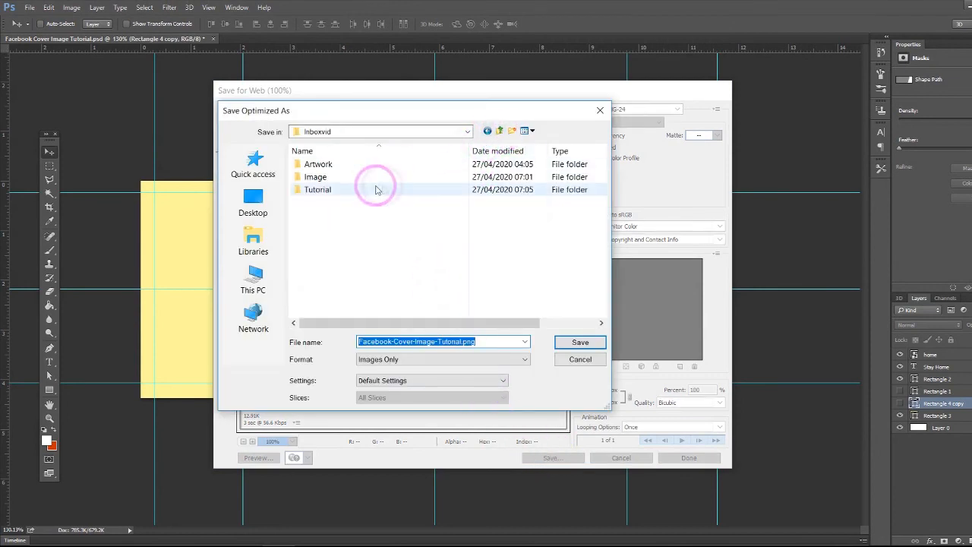
double_click(375, 190)
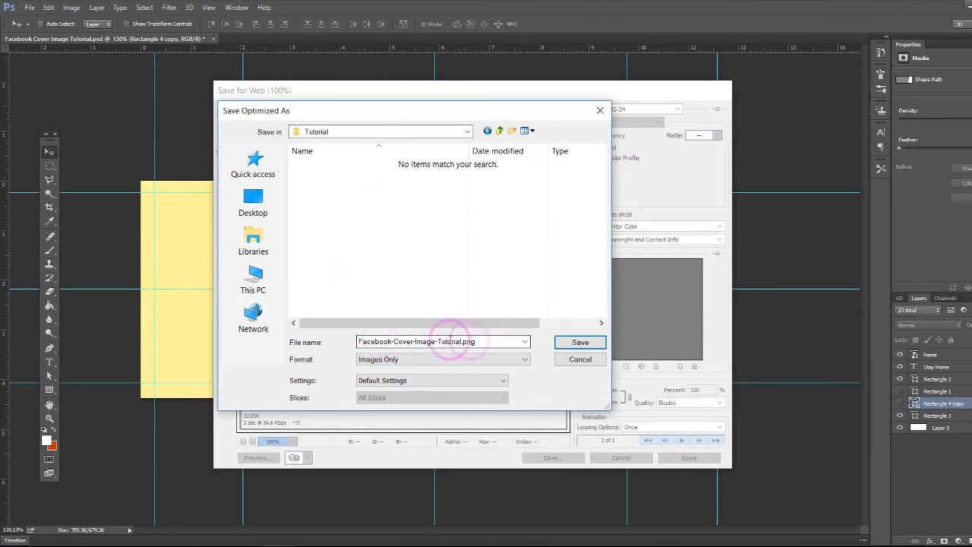
left_click(570, 341)
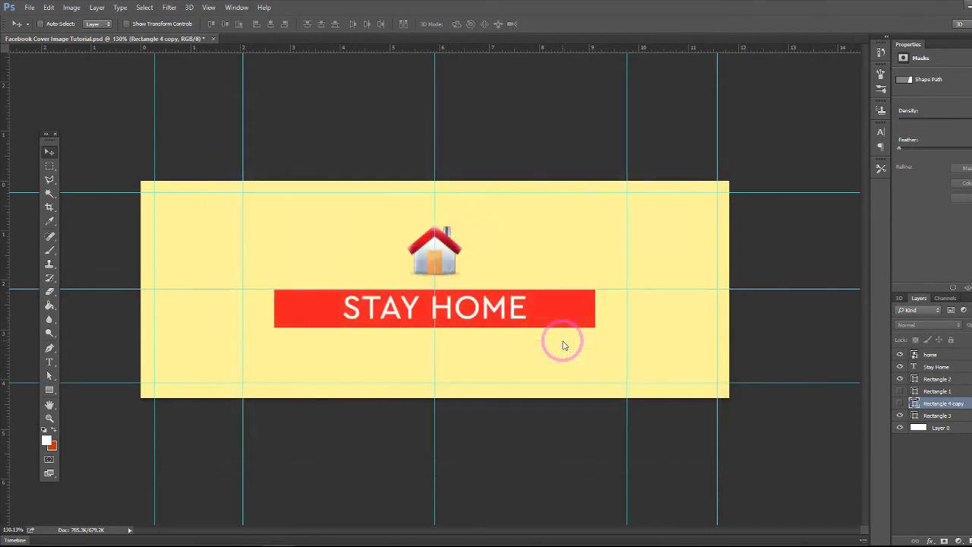